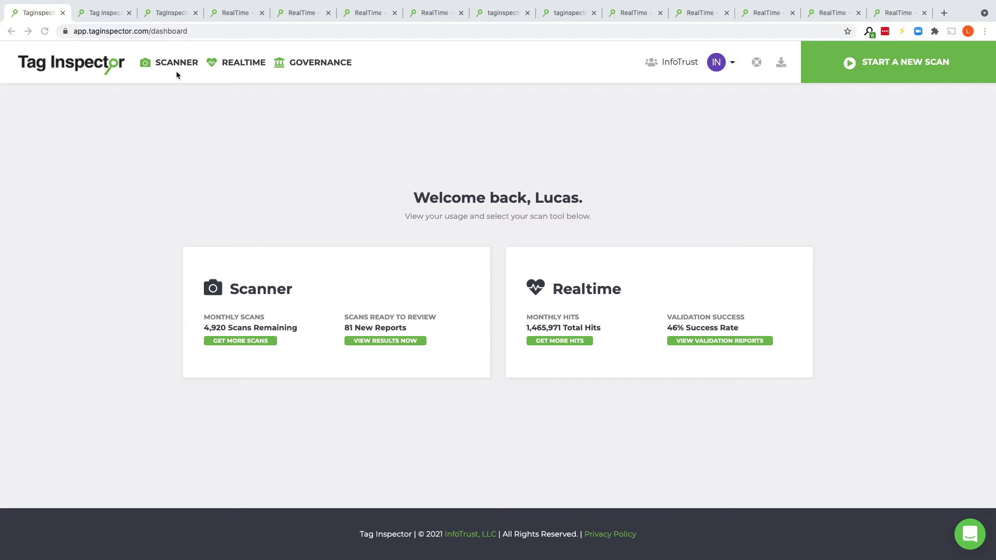
# Open the taginspector.com scan report and review its scan status and scan settings, including the Simulate Cookie/Tracking Consent setting
pyautogui.click(96, 15)
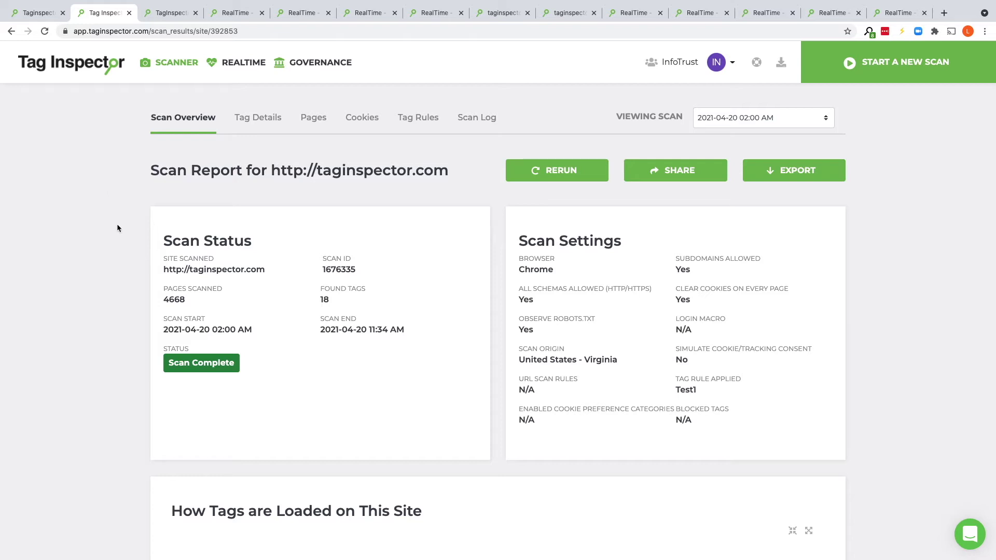
pyautogui.scroll(-6, 117, 226)
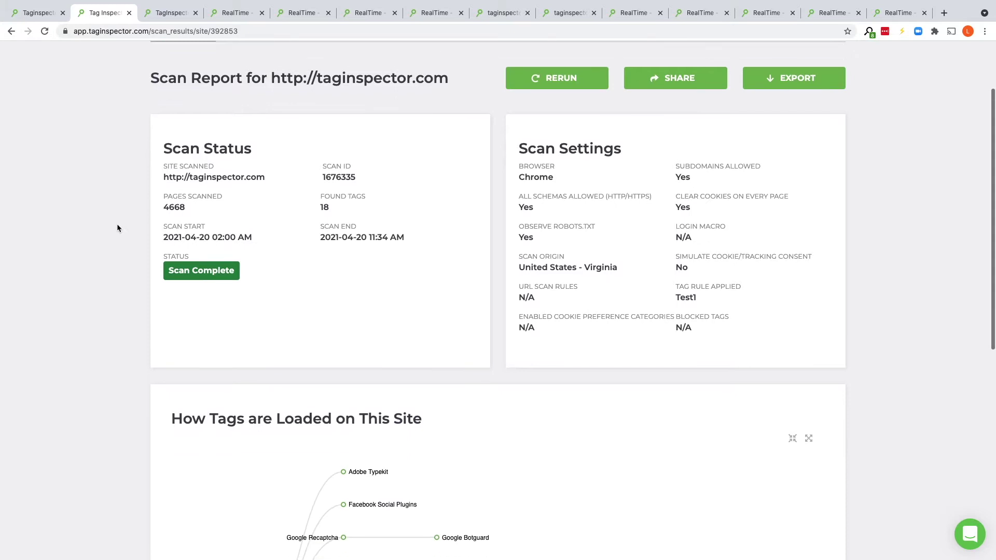
pyautogui.scroll(-3, 118, 226)
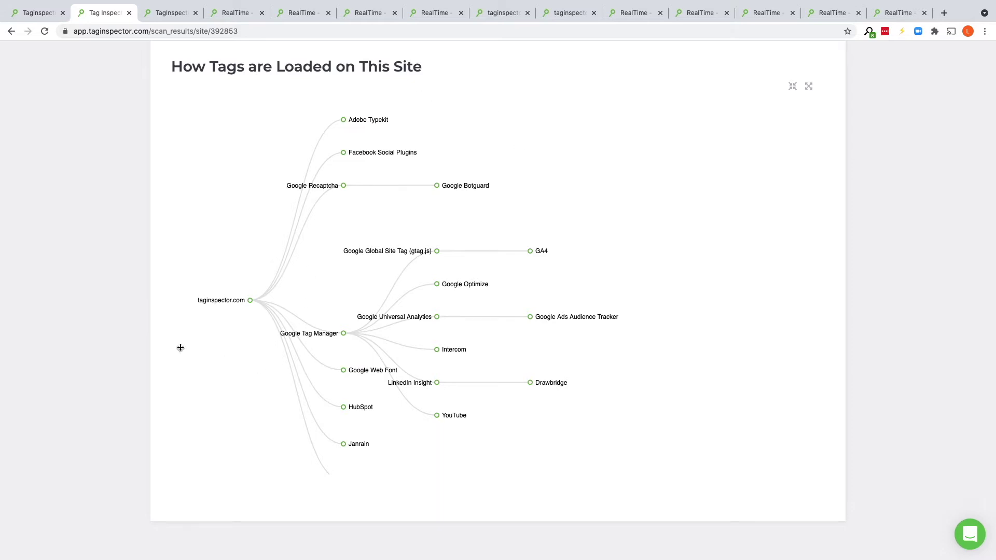
pyautogui.scroll(2, 181, 348)
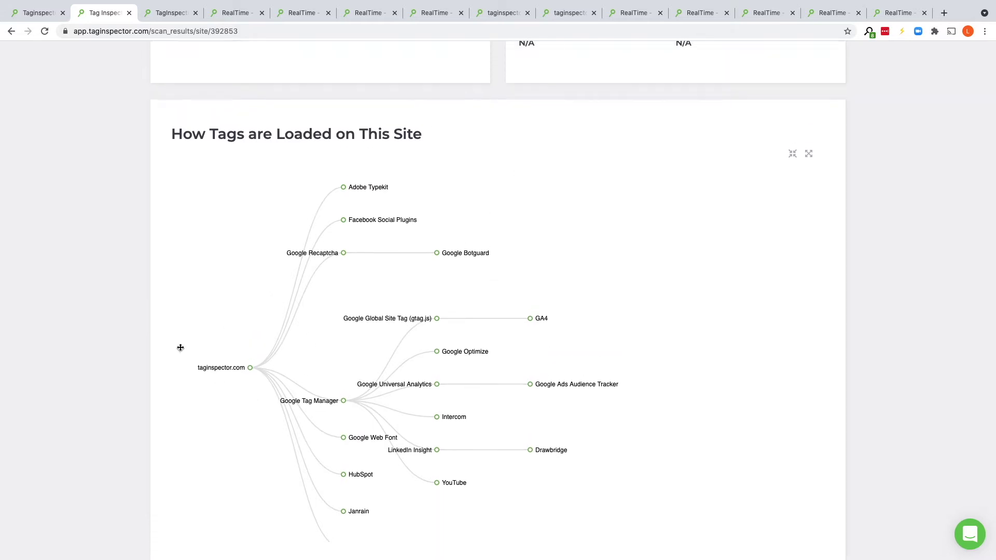
pyautogui.scroll(3, 181, 347)
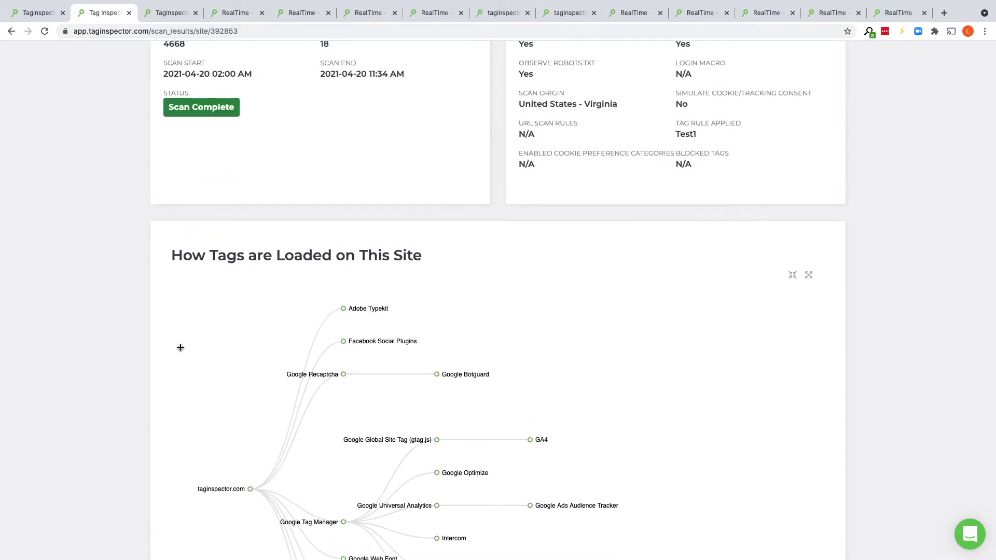
pyautogui.scroll(4, 181, 347)
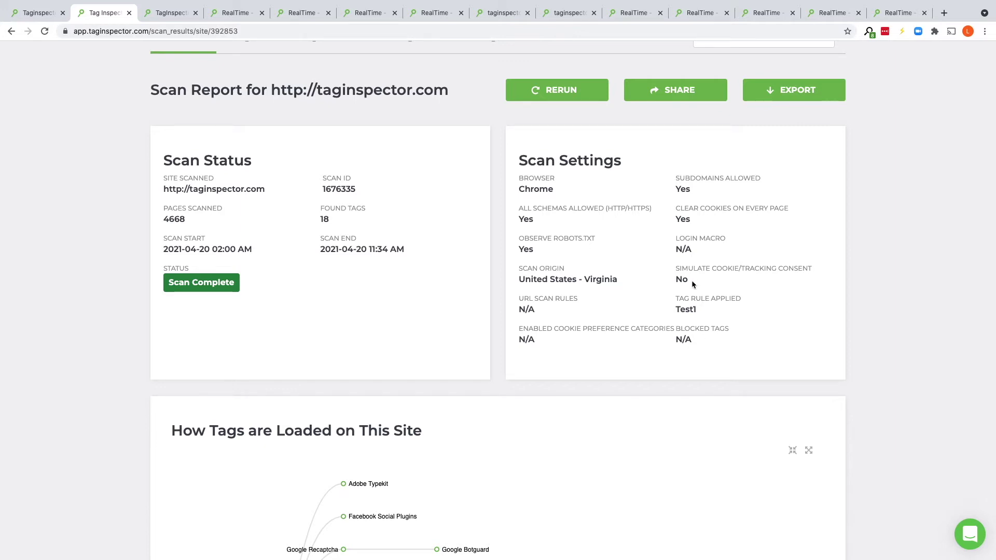
pyautogui.moveTo(693, 283); pyautogui.dragTo(676, 267)
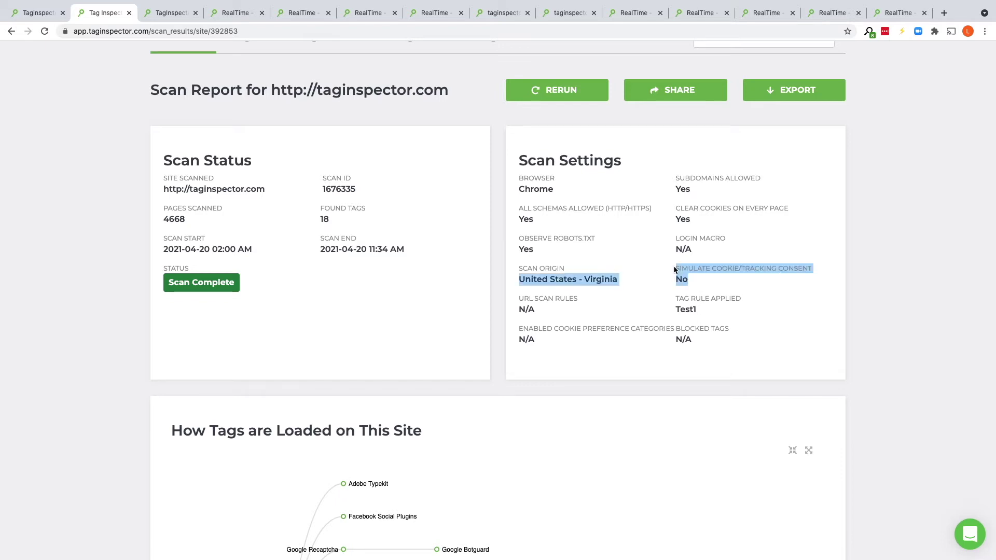
pyautogui.click(699, 285)
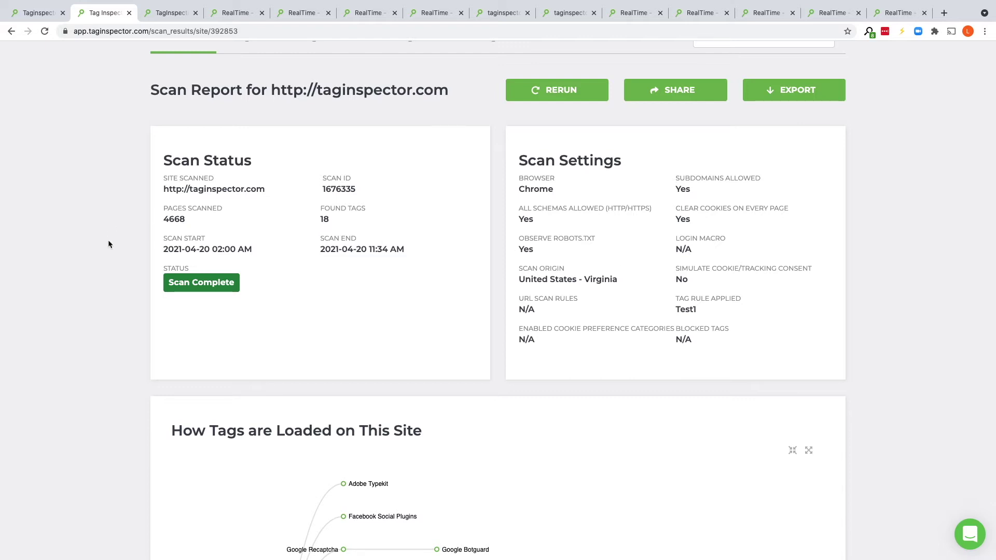
# Examine the "How Tags are Loaded on This Site" chart in the scan overview
pyautogui.scroll(-3, 109, 244)
pyautogui.scroll(-5, 108, 244)
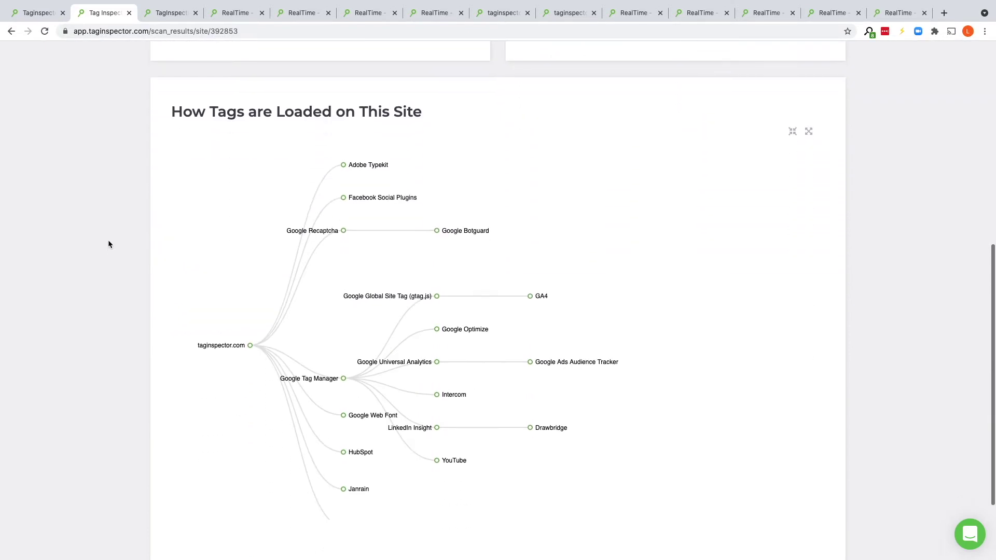
pyautogui.scroll(-1, 109, 244)
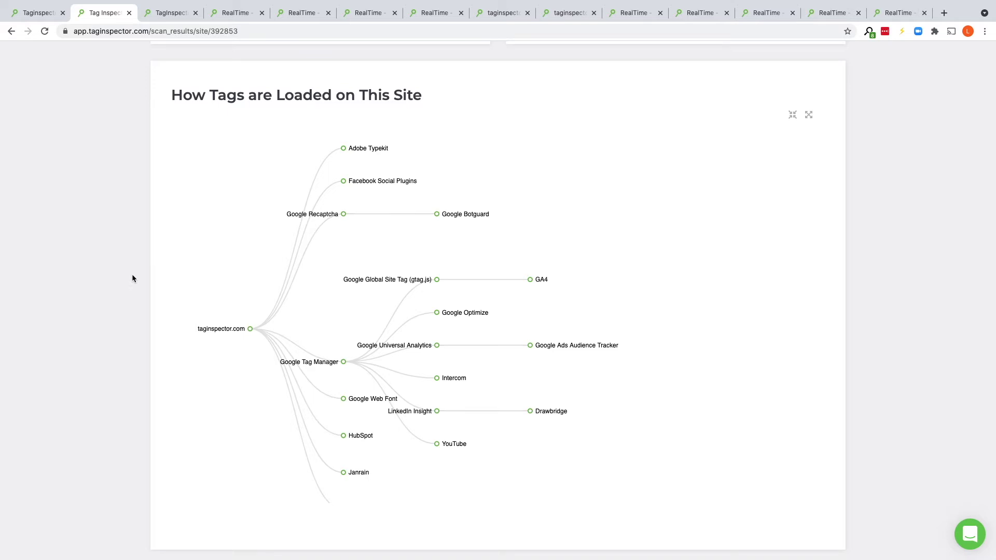
# Open the scan's tag details and display the details of the Google Universal Analytics tag
pyautogui.scroll(4, 132, 279)
pyautogui.scroll(4, 132, 278)
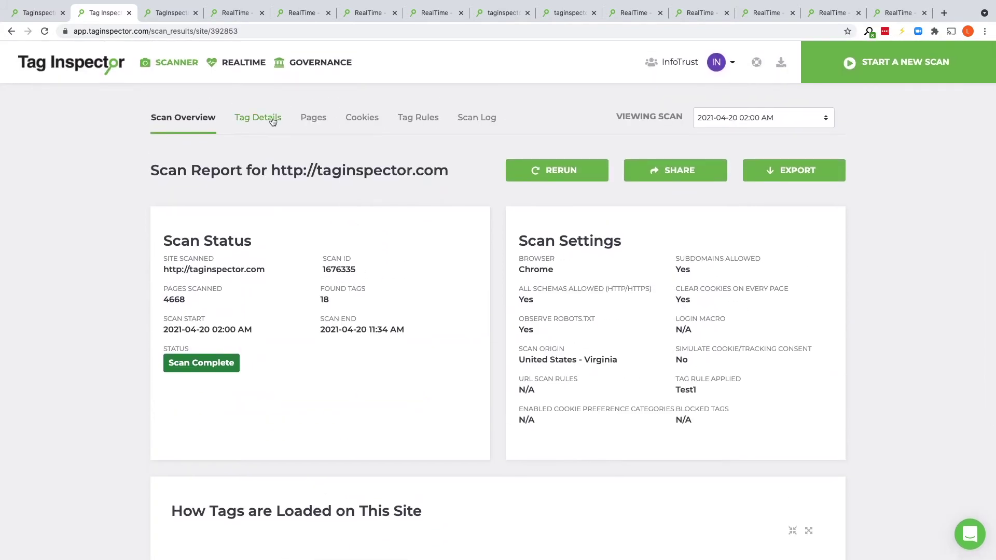
pyautogui.click(273, 120)
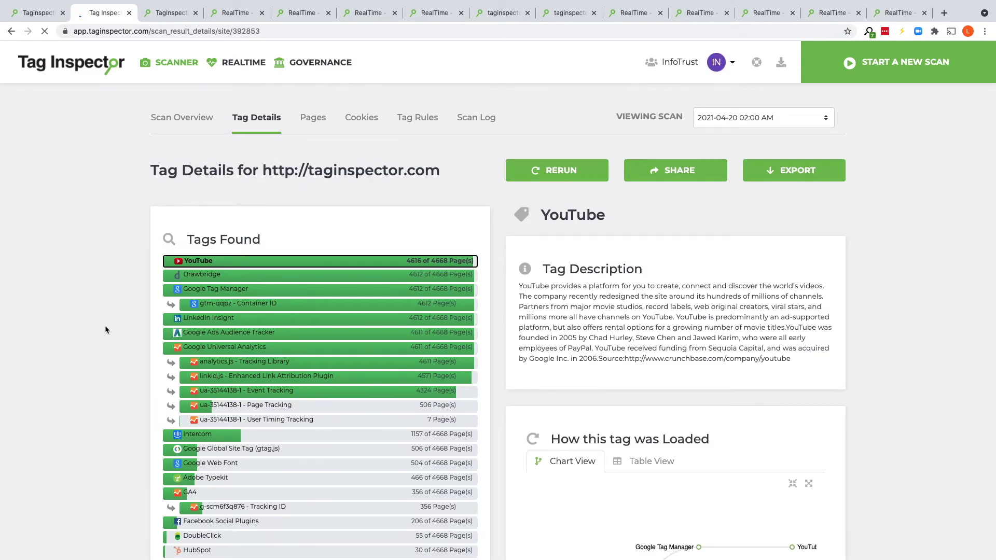
pyautogui.scroll(-2, 329, 357)
pyautogui.scroll(-1, 326, 365)
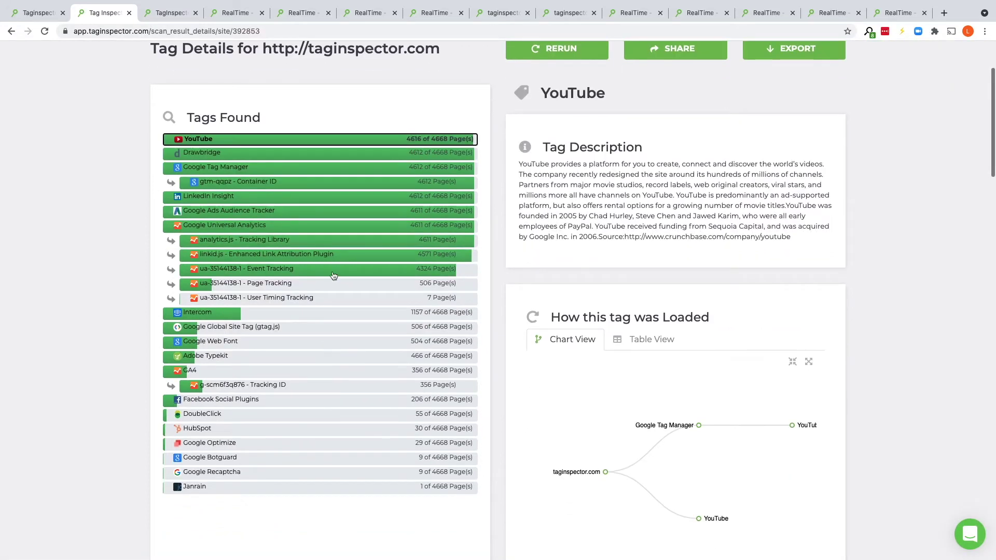
pyautogui.click(347, 229)
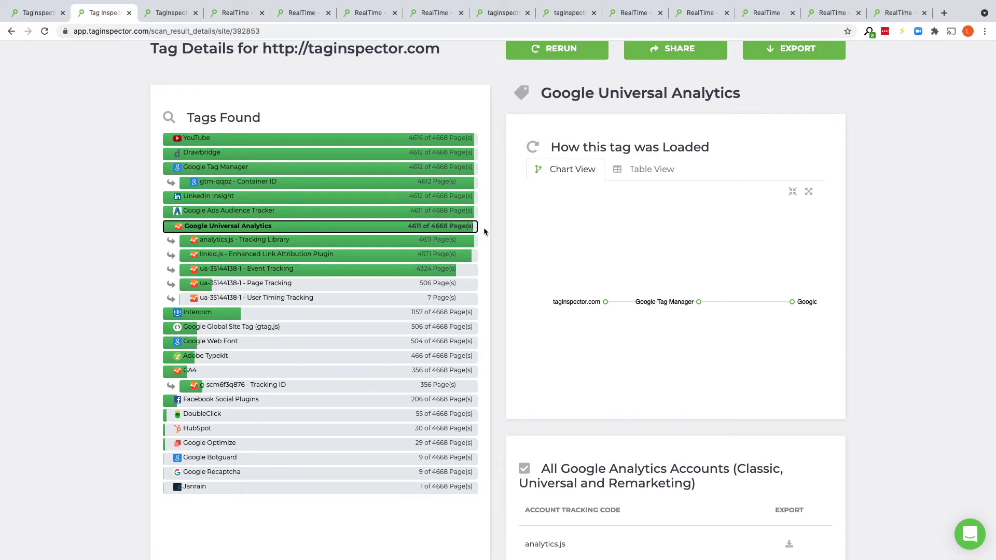
# Review how Google Universal Analytics was loaded, along with its listed Google Analytics accounts and errors
pyautogui.scroll(-2, 496, 235)
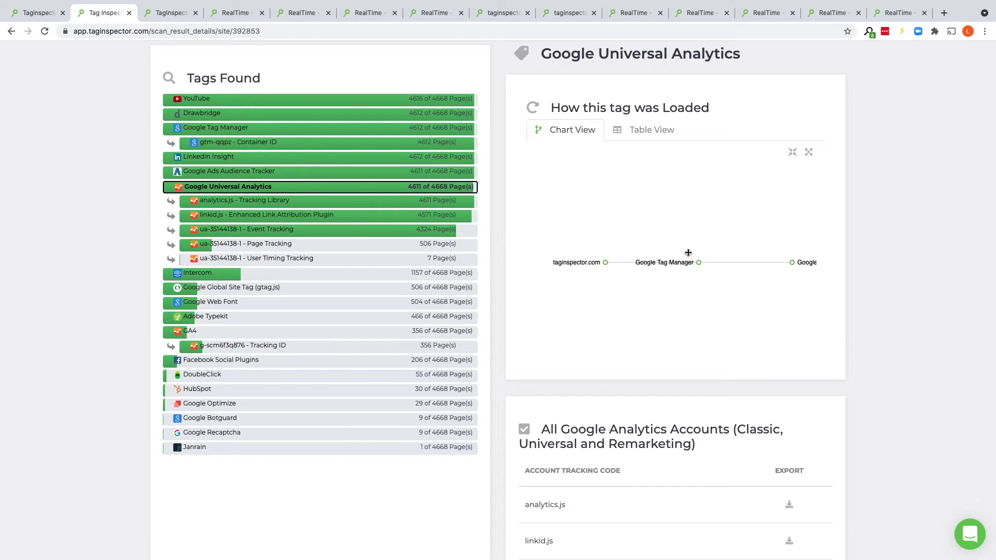
pyautogui.scroll(-5, 496, 233)
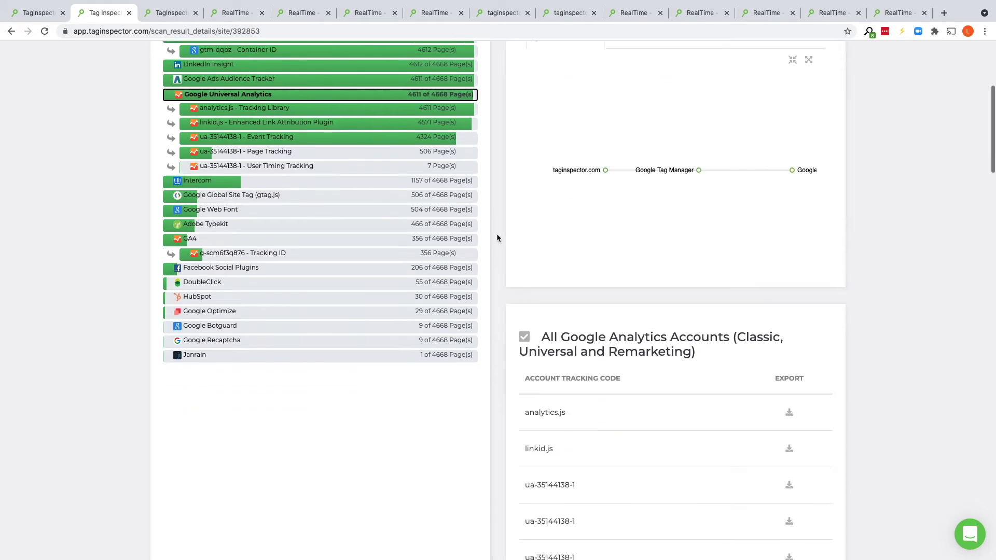
pyautogui.scroll(-2, 496, 238)
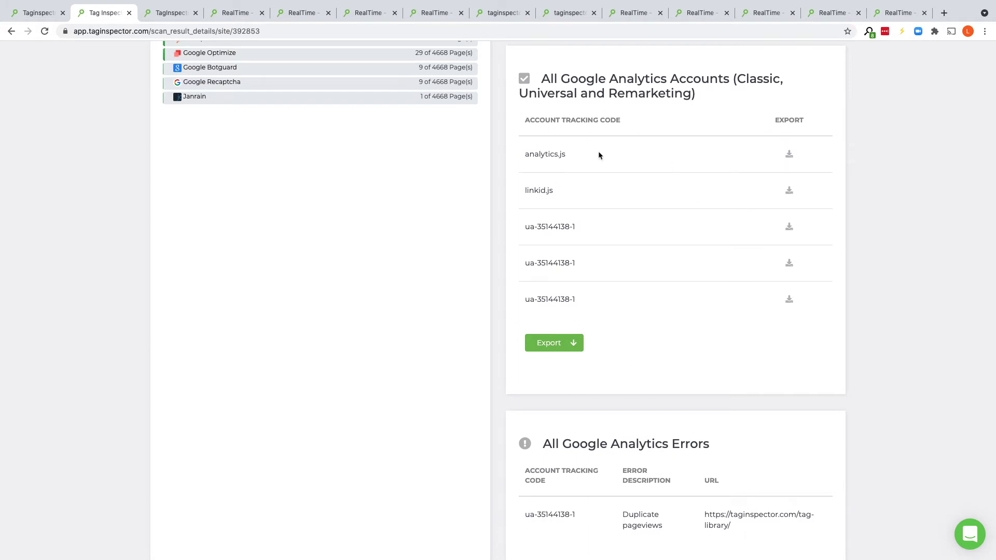
pyautogui.scroll(-1, 496, 150)
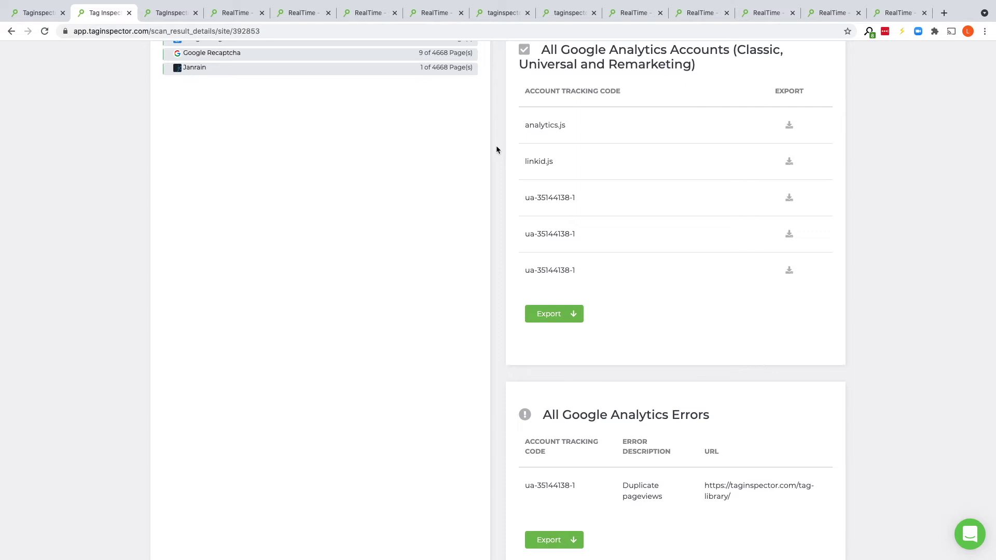
pyautogui.scroll(-2, 496, 149)
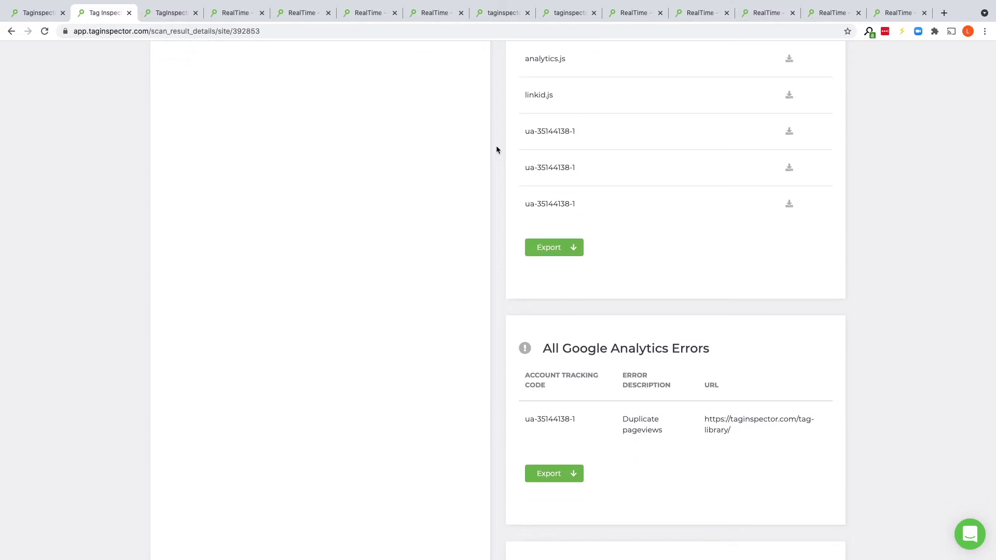
pyautogui.scroll(-5, 496, 150)
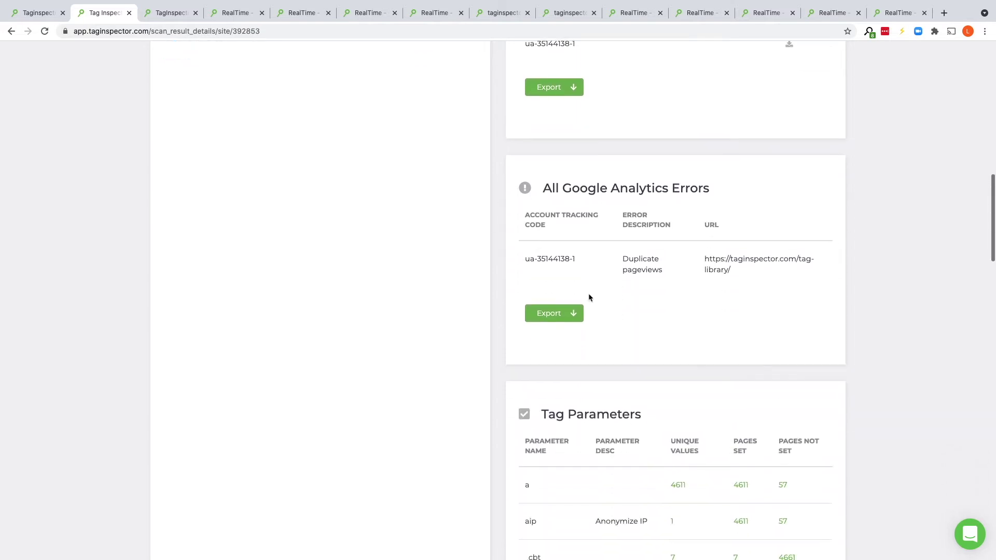
pyautogui.scroll(-3, 501, 177)
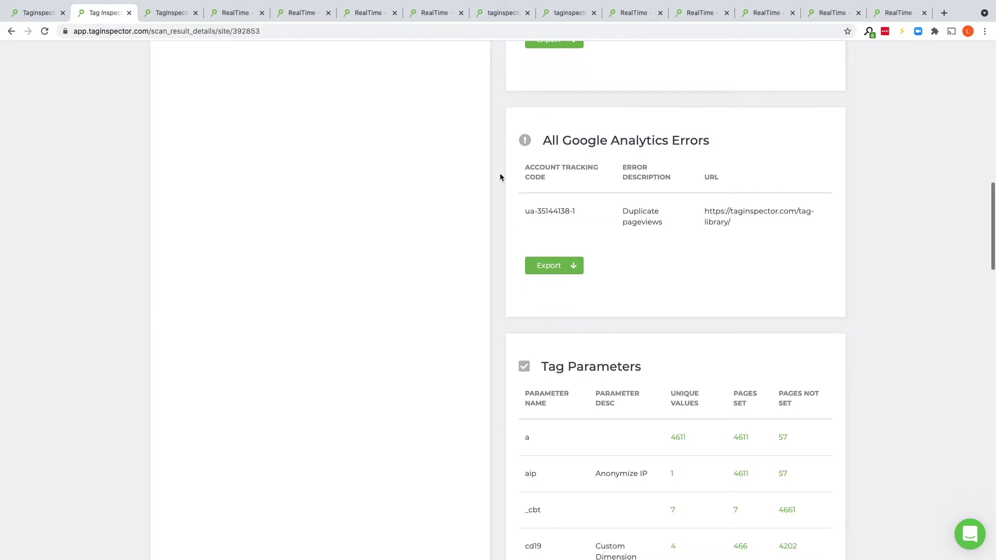
# Examine the Tag Parameters table of Google Universal Analytics, including its custom dimensions
pyautogui.scroll(-4, 500, 177)
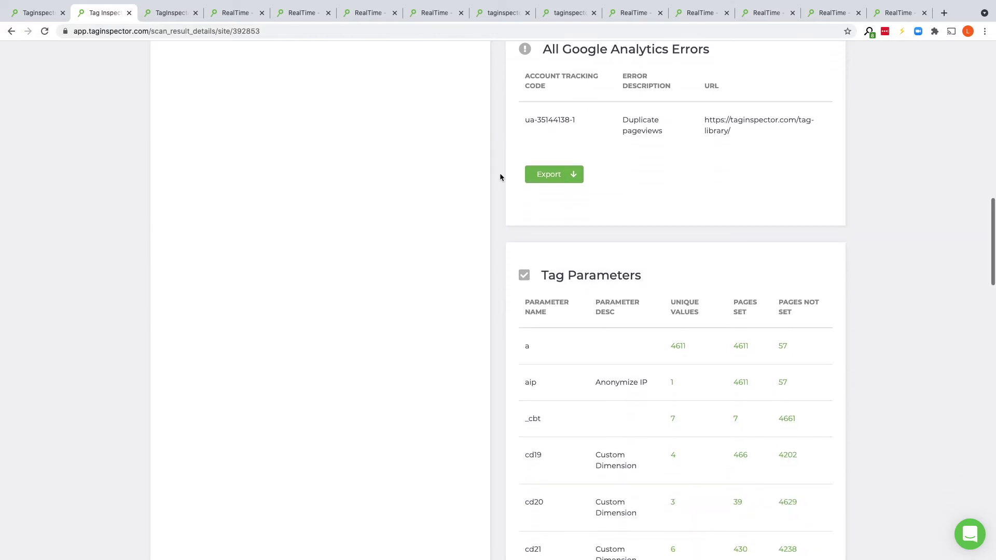
pyautogui.scroll(-4, 501, 177)
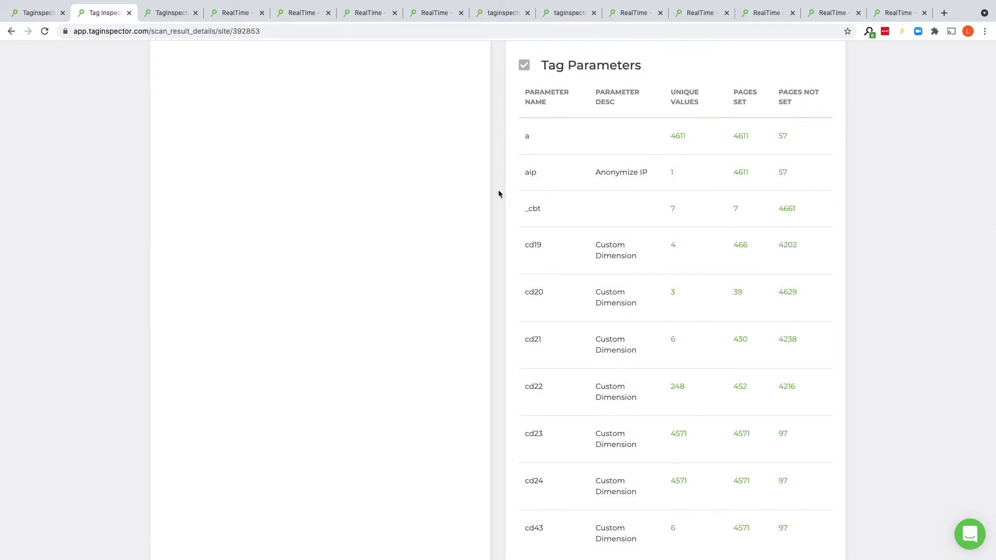
pyautogui.scroll(-1, 498, 194)
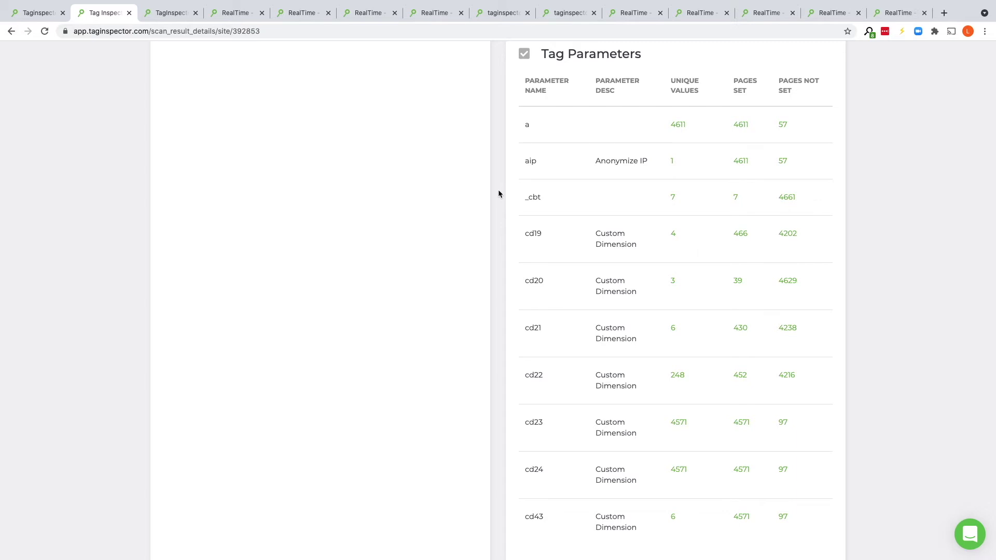
pyautogui.scroll(-1, 497, 194)
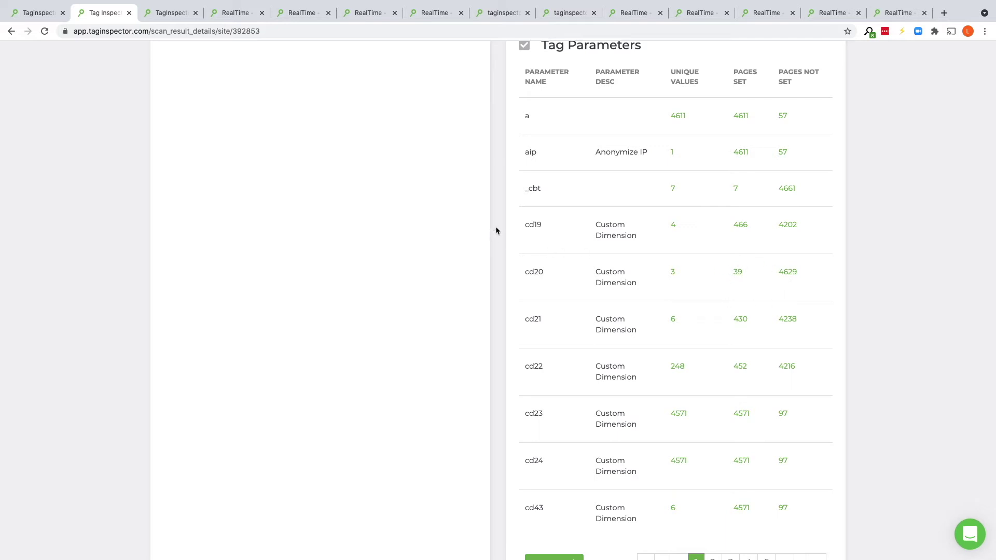
pyautogui.scroll(-3, 495, 230)
pyautogui.scroll(-5, 496, 228)
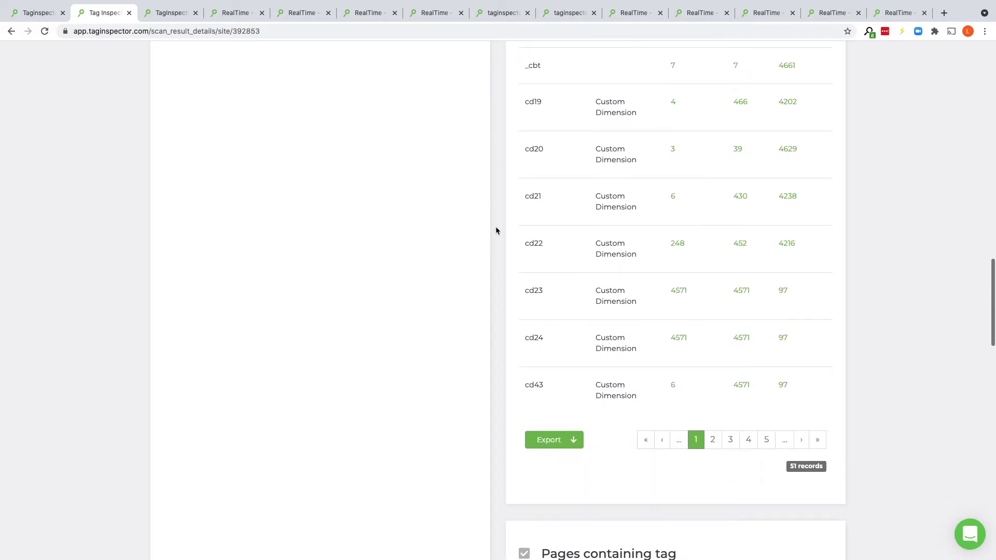
# Review the pages containing and missing the Google Universal Analytics tag and the cookies it sets
pyautogui.scroll(-8, 495, 231)
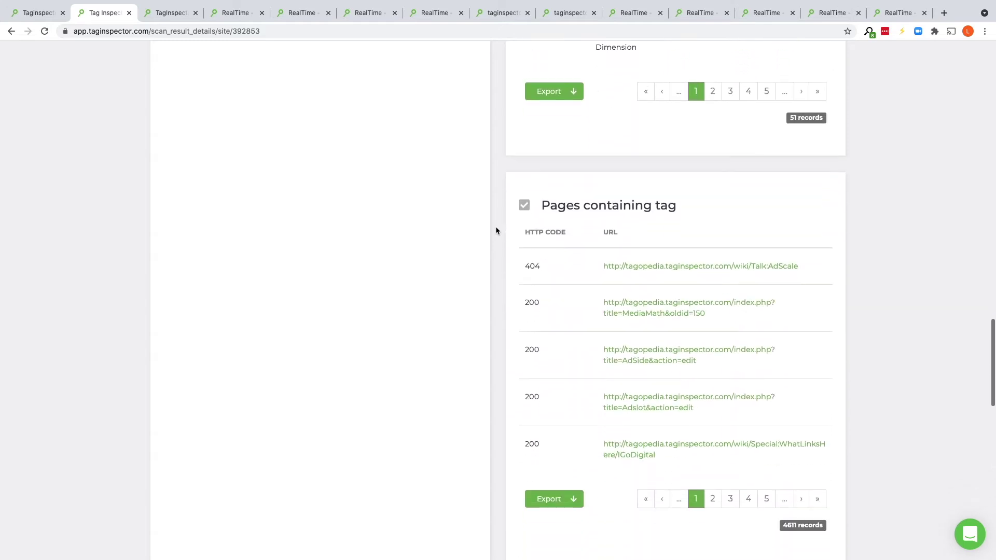
pyautogui.scroll(-12, 496, 230)
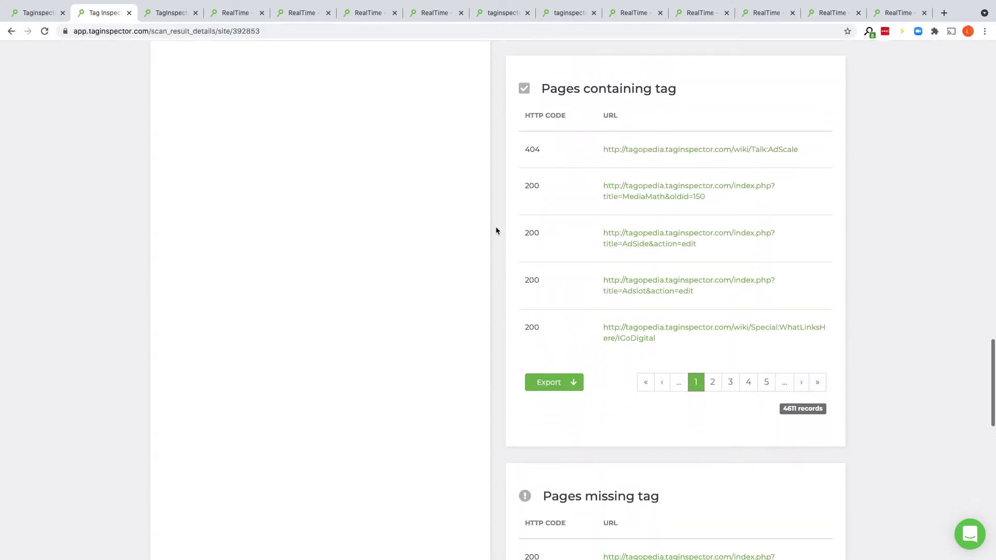
pyautogui.scroll(-12, 496, 231)
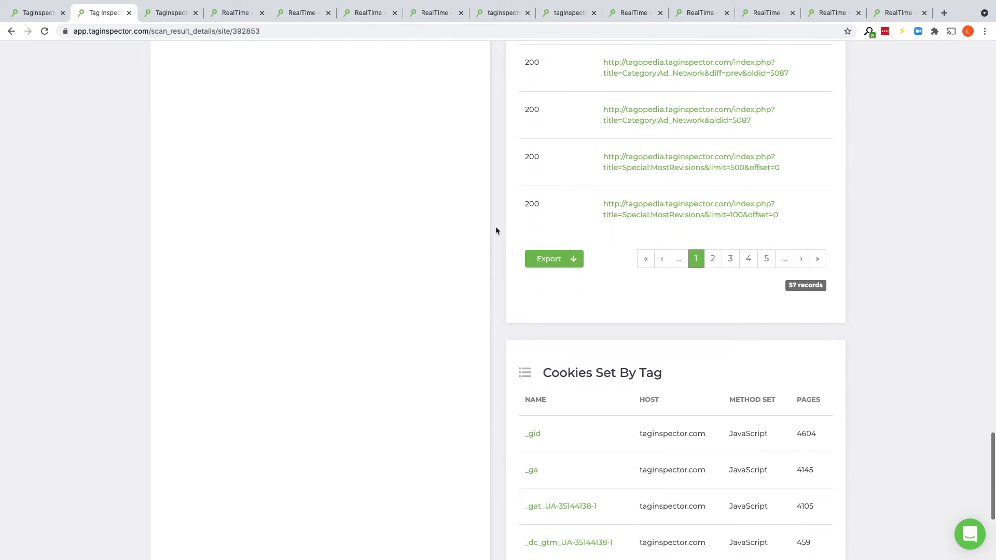
pyautogui.scroll(-1, 496, 231)
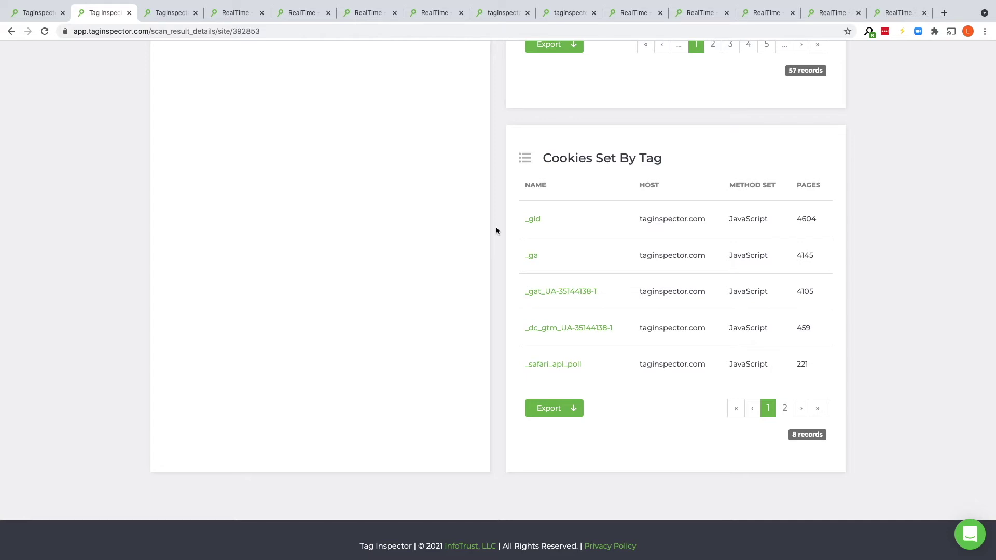
# Open the scan's page details and view the information and stats for the scanned page /index.php?title=AOL&oldid=5081
pyautogui.scroll(15, 496, 229)
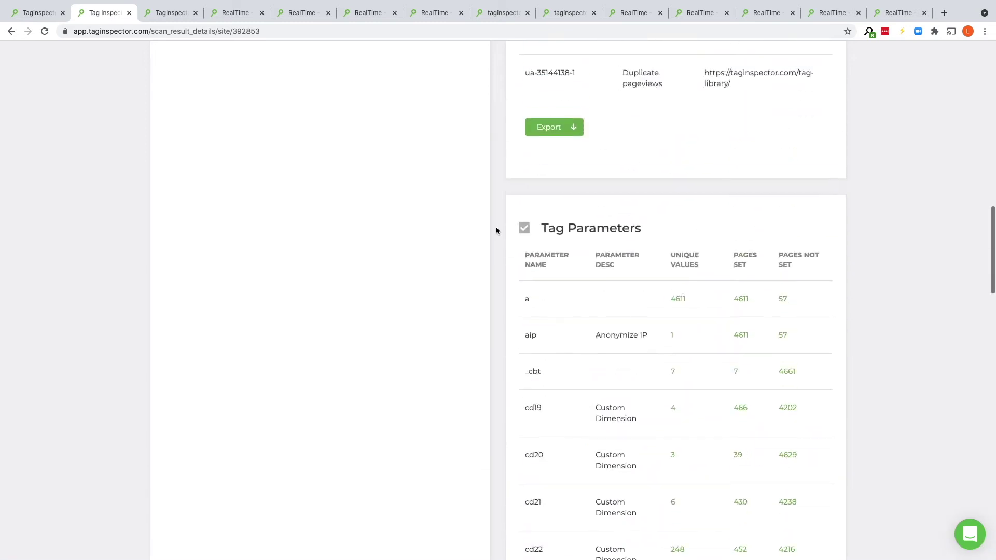
pyautogui.scroll(12, 495, 230)
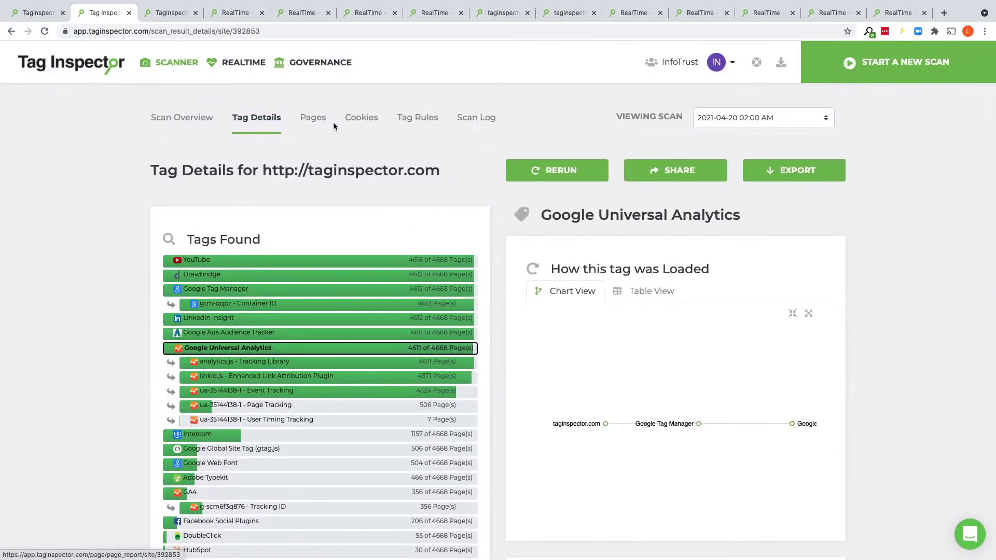
pyautogui.click(321, 119)
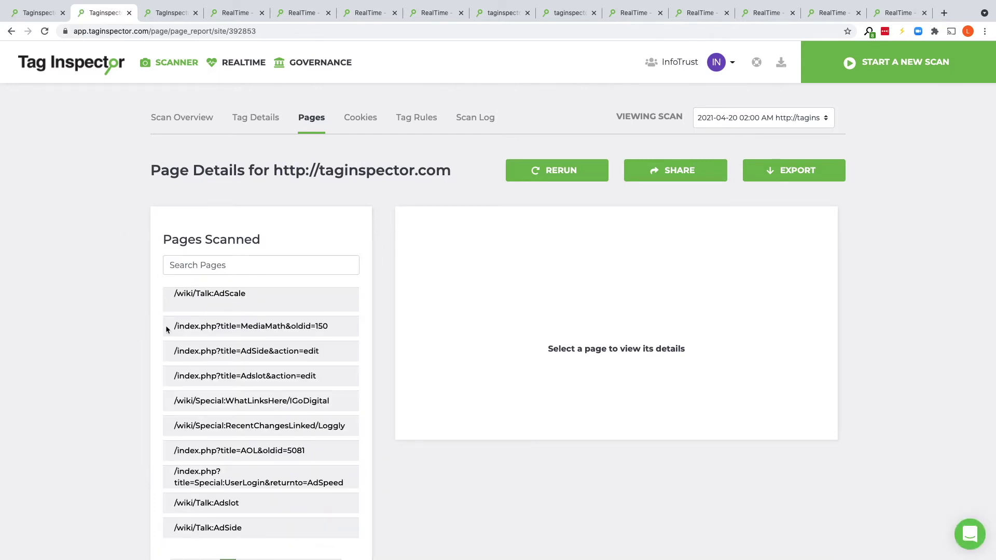
pyautogui.click(222, 451)
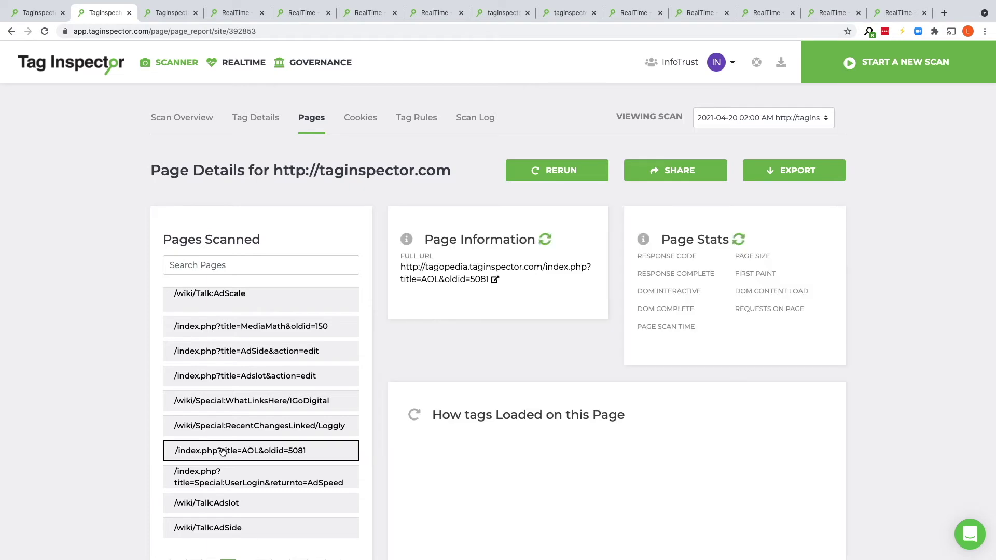
pyautogui.scroll(-1, 116, 321)
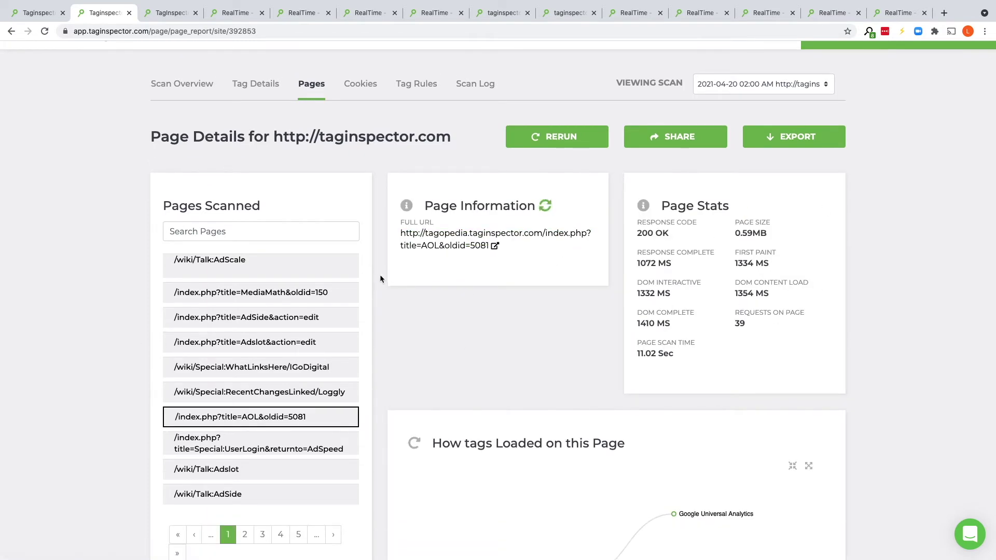
# Examine how tags loaded on the selected scanned page and review its tag requests timeline
pyautogui.scroll(-3, 379, 275)
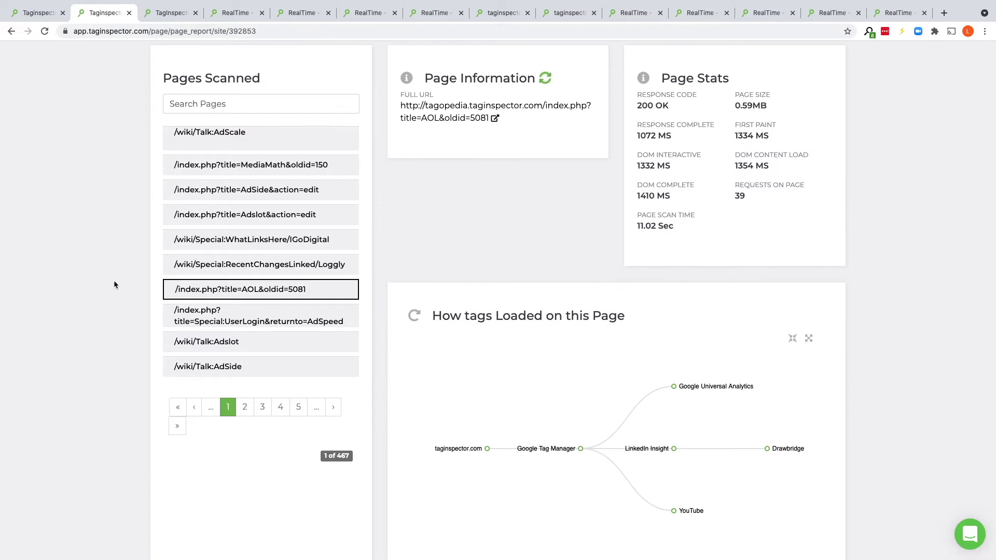
pyautogui.scroll(-9, 89, 271)
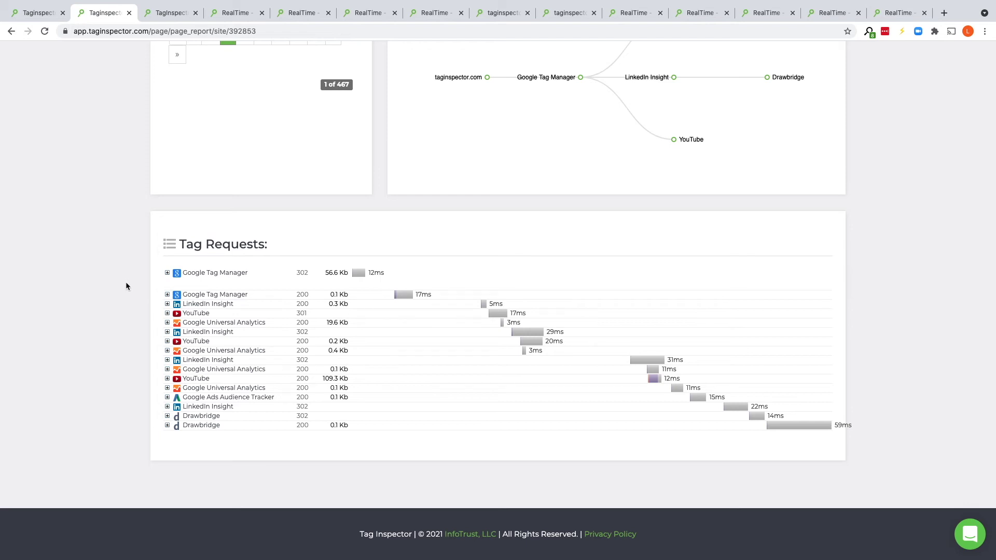
# Open the scan's cookies report for taginspector.com and review each cookie's setting tag, host, method and security attributes
pyautogui.scroll(15, 126, 283)
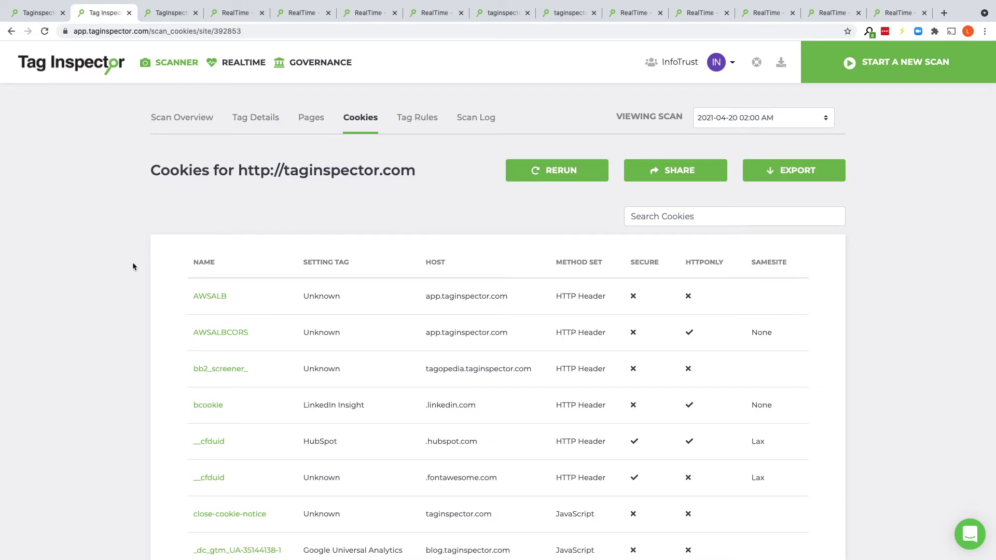
pyautogui.scroll(-2, 133, 263)
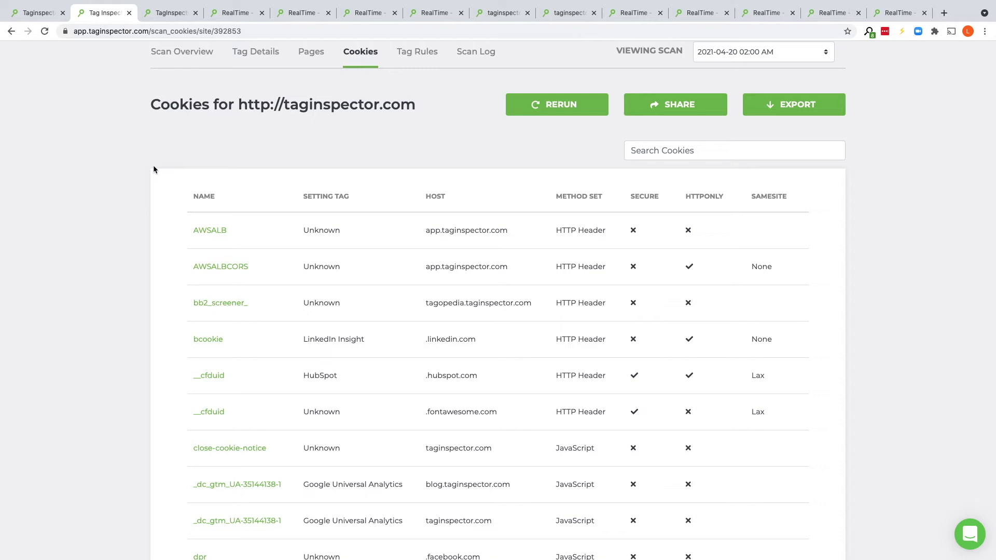
pyautogui.scroll(3, 133, 169)
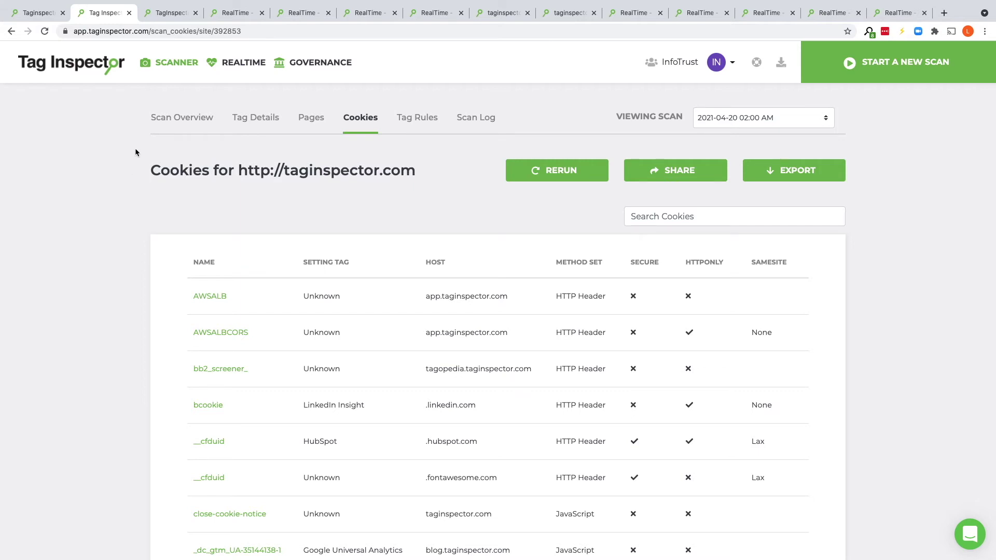
# Switch to the Governance sites list and view the consent type options for re-running the InfoTrust site's scans
pyautogui.click(161, 16)
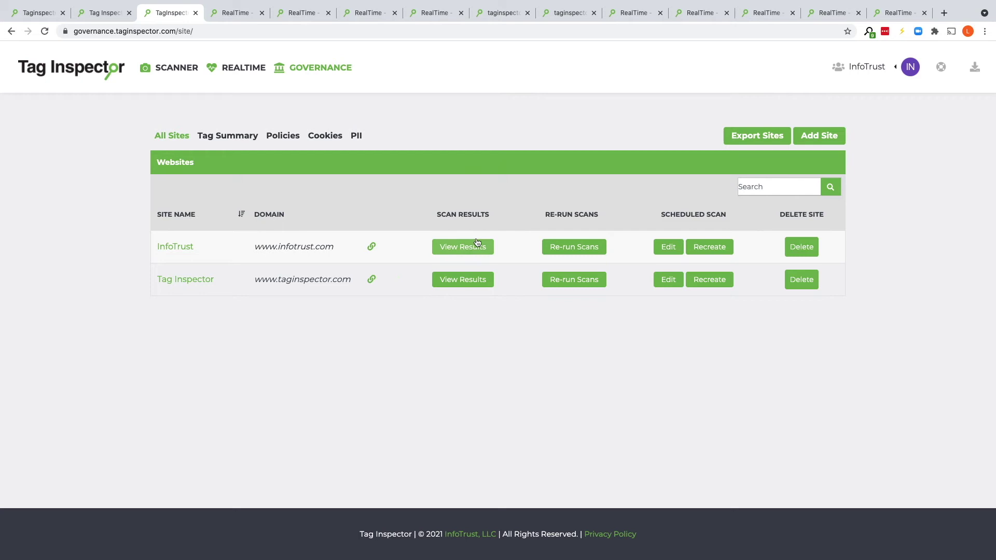
pyautogui.click(550, 247)
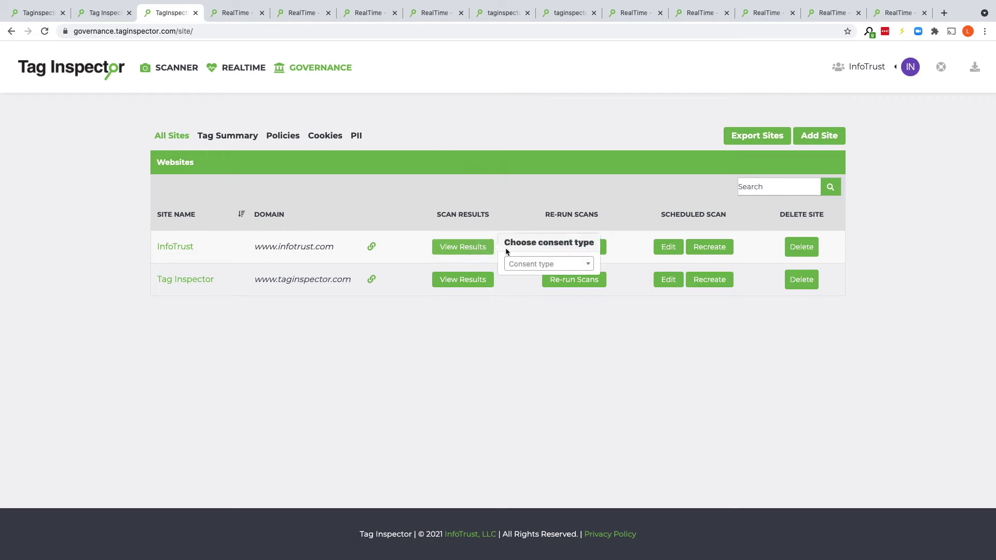
pyautogui.click(529, 265)
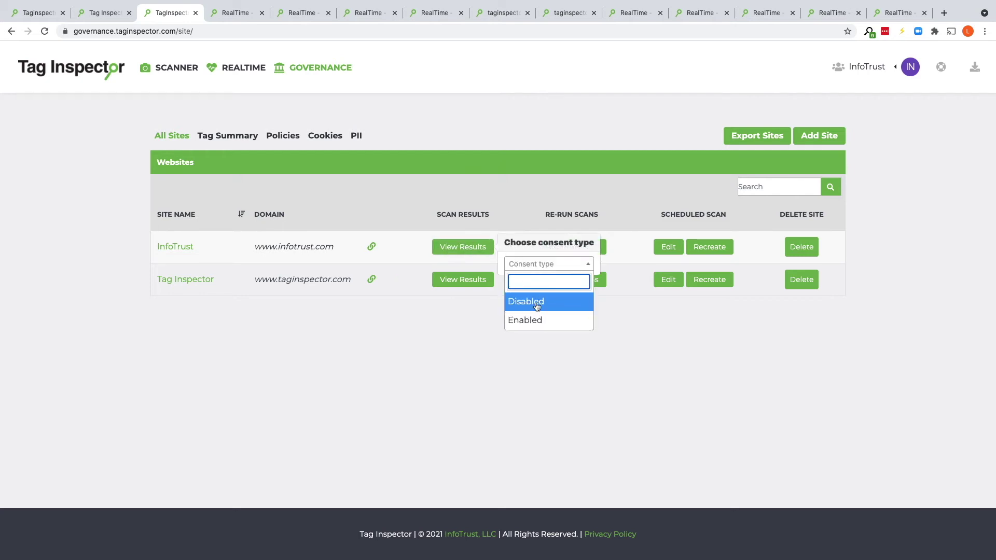
pyautogui.click(428, 332)
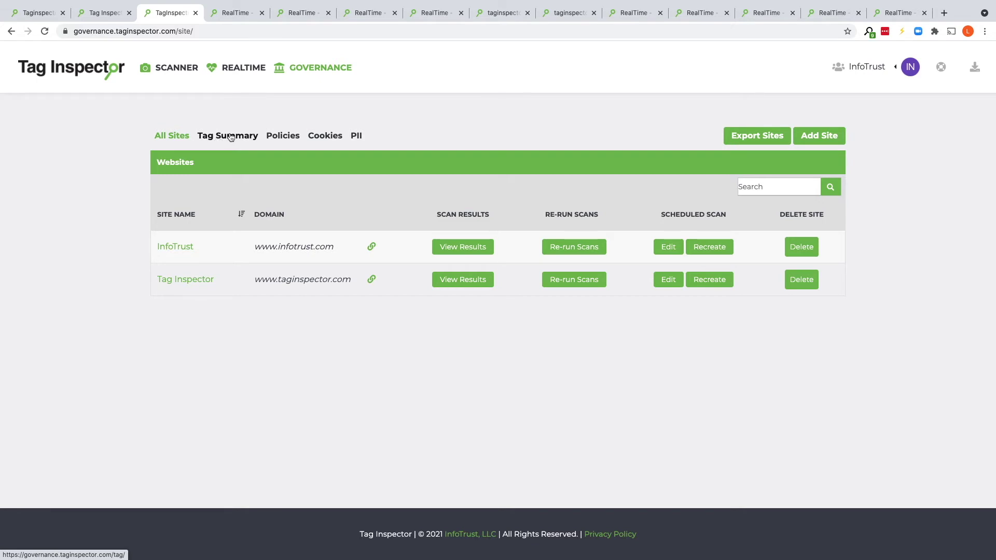
# Open the aggregate tag summary and view the groups available for filtering it
pyautogui.click(231, 137)
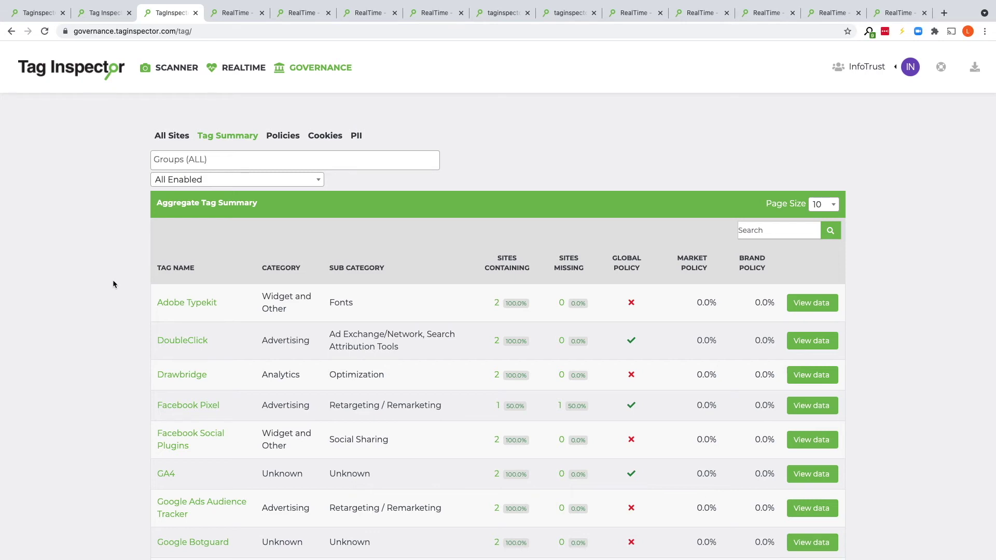
pyautogui.scroll(-2, 113, 279)
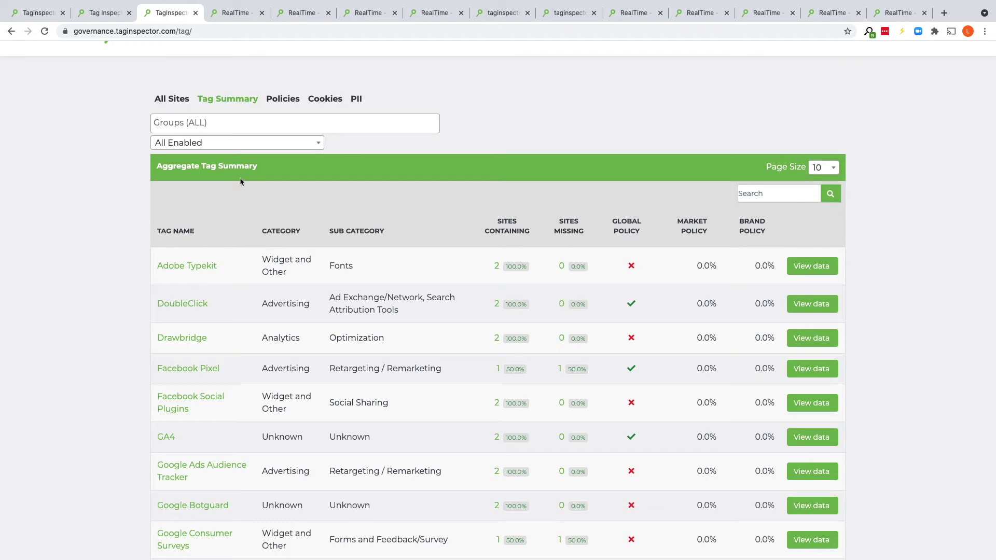
pyautogui.click(272, 122)
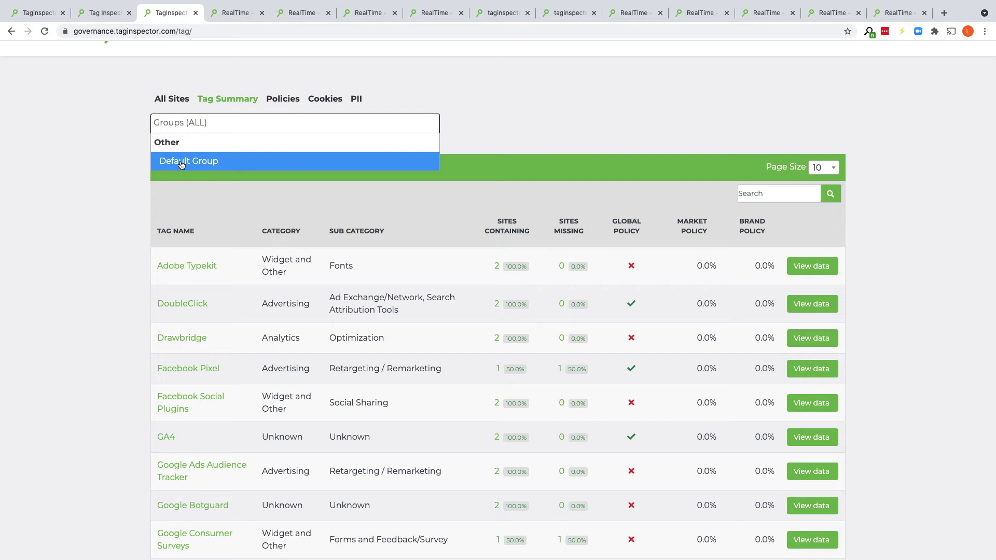
pyautogui.click(122, 169)
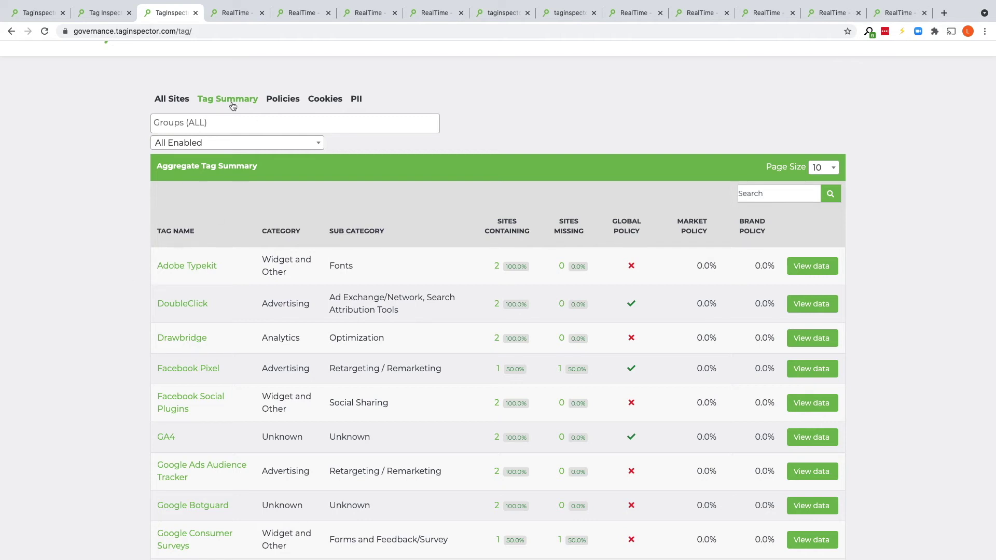
# Filter the aggregate tag summary by the None Enabled consent type
pyautogui.click(237, 148)
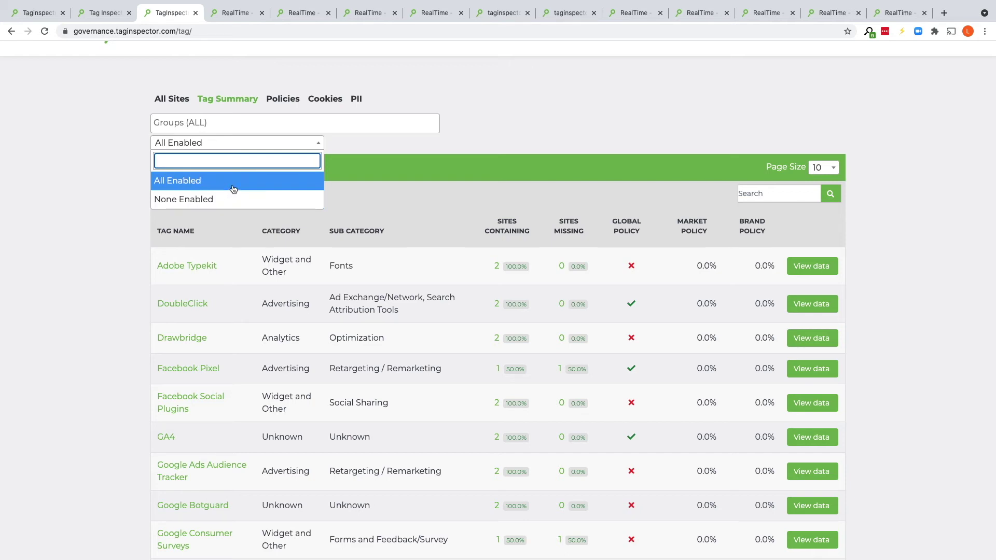
pyautogui.click(243, 201)
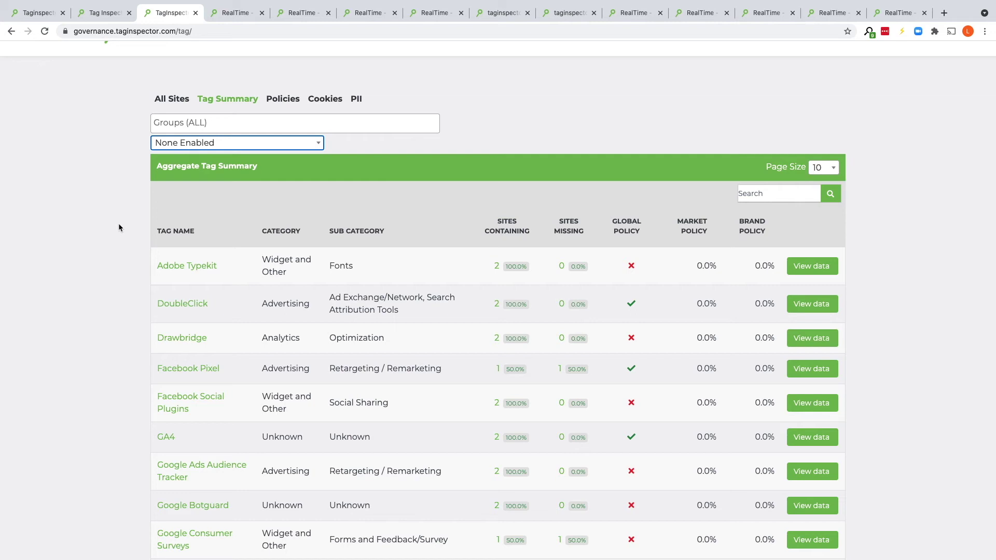
pyautogui.click(116, 222)
# Review the filtered tag summary and open the list of sites containing the DoubleClick tag
pyautogui.scroll(-2, 116, 260)
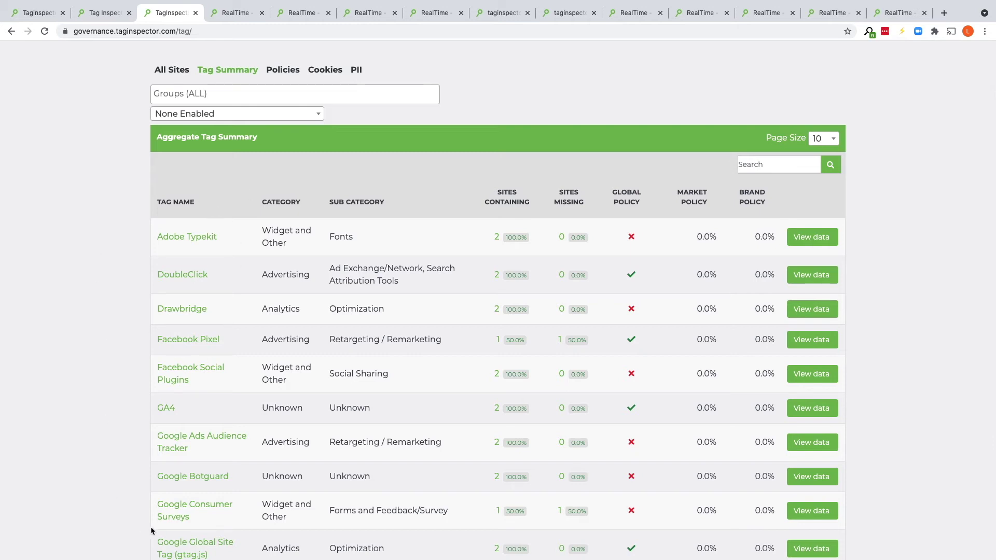
pyautogui.scroll(-1, 123, 306)
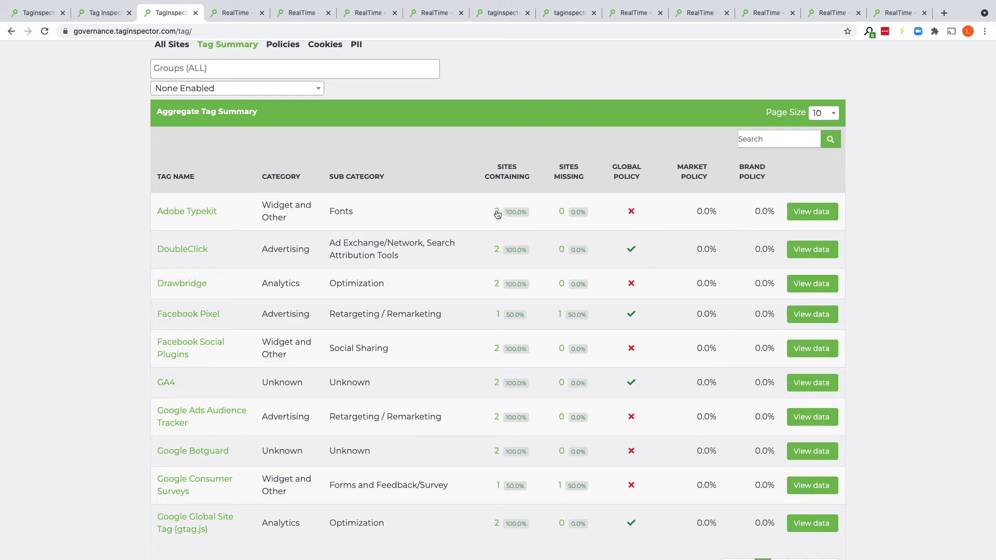
pyautogui.click(497, 251)
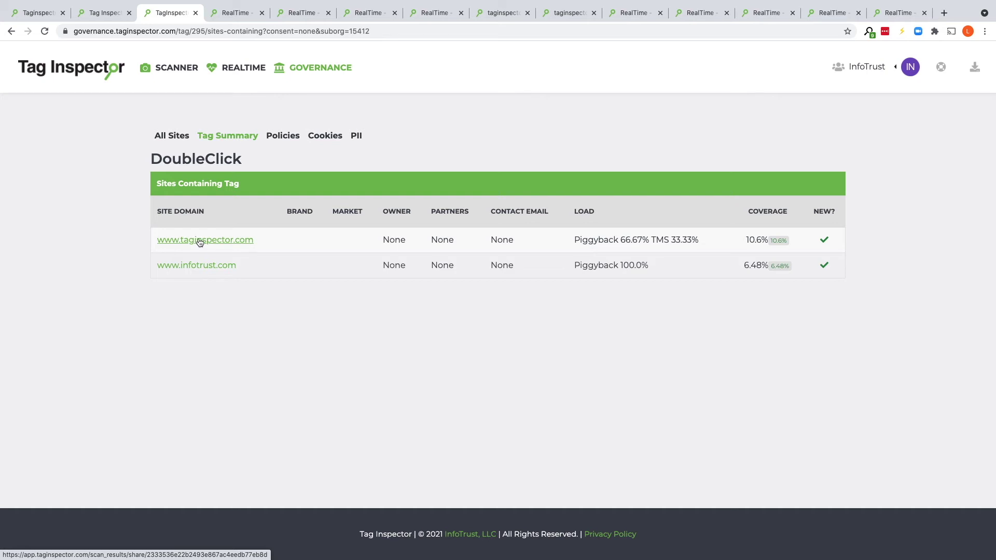
# Return to the aggregate tag summary and open the details of the Facebook Pixel tag
pyautogui.click(216, 136)
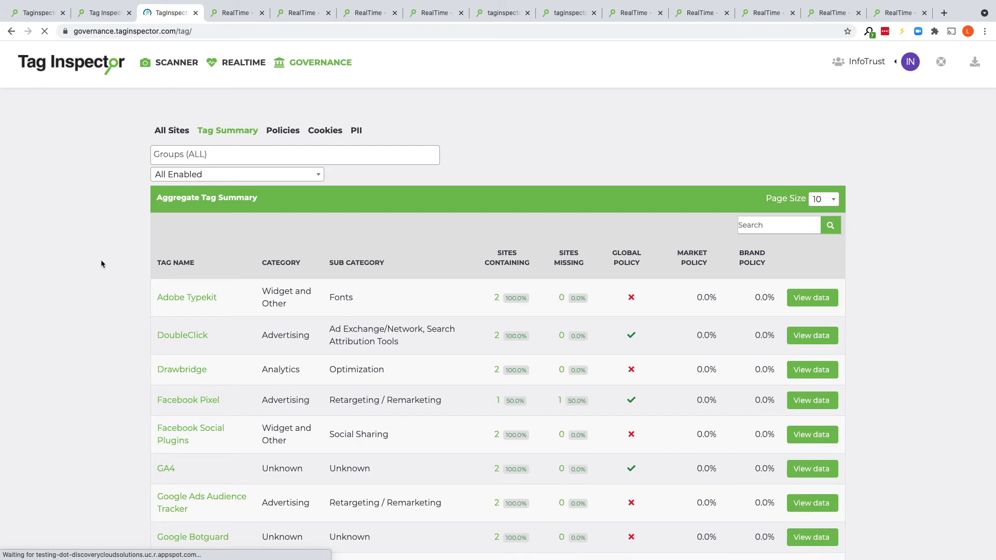
pyautogui.scroll(-1, 100, 259)
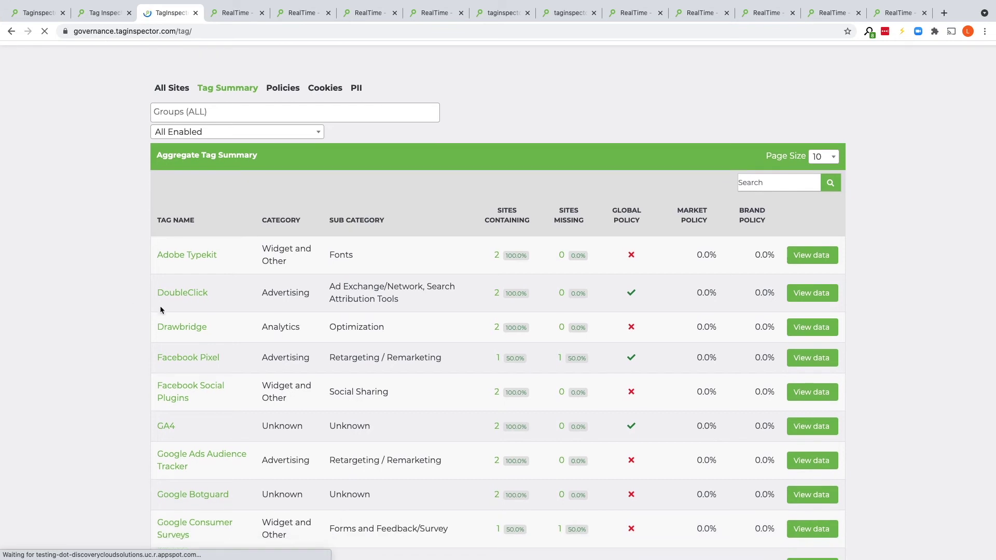
pyautogui.click(186, 363)
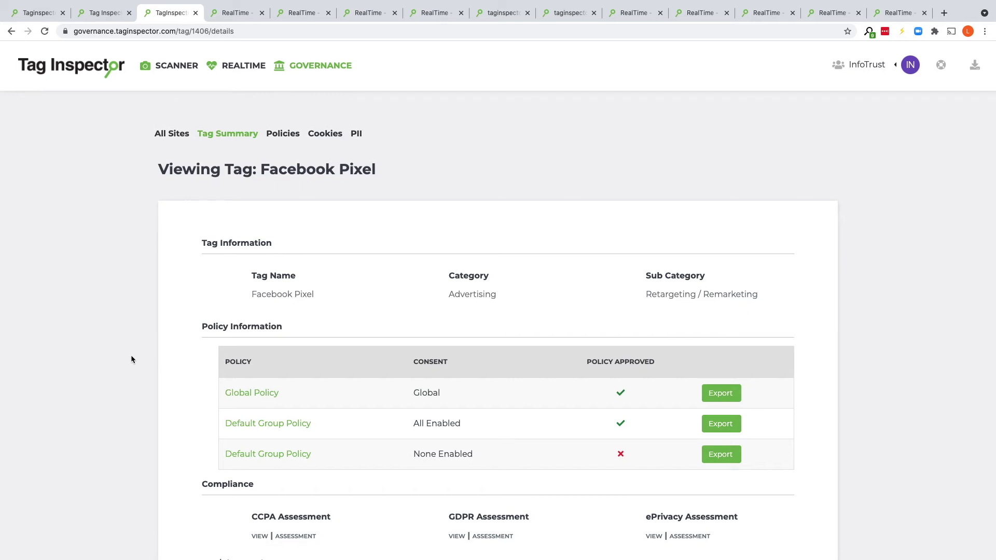
# Review Facebook Pixel's policy information, compliance assessments, review cycle, tag owner, vendor information and resources sections
pyautogui.scroll(-2, 131, 355)
pyautogui.scroll(-1, 131, 355)
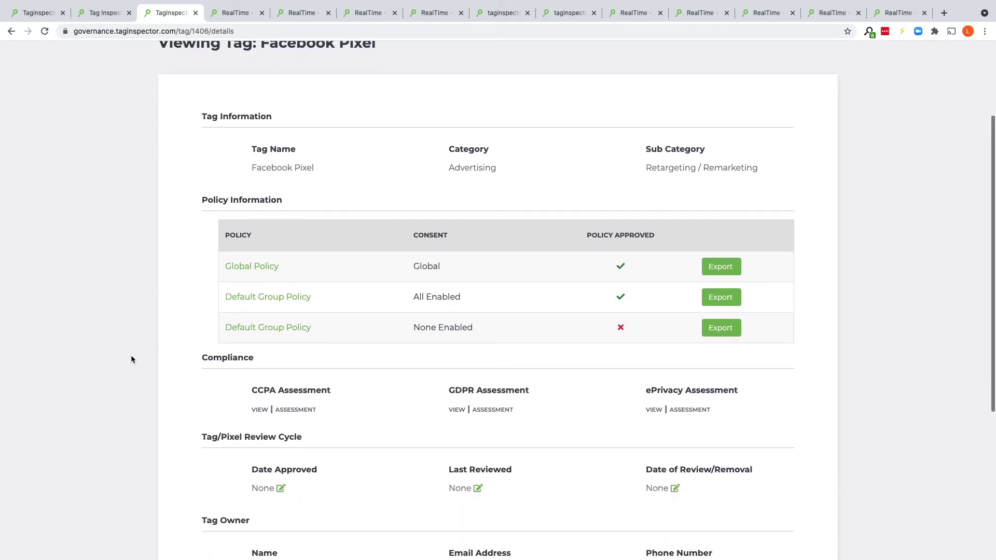
pyautogui.scroll(-2, 131, 356)
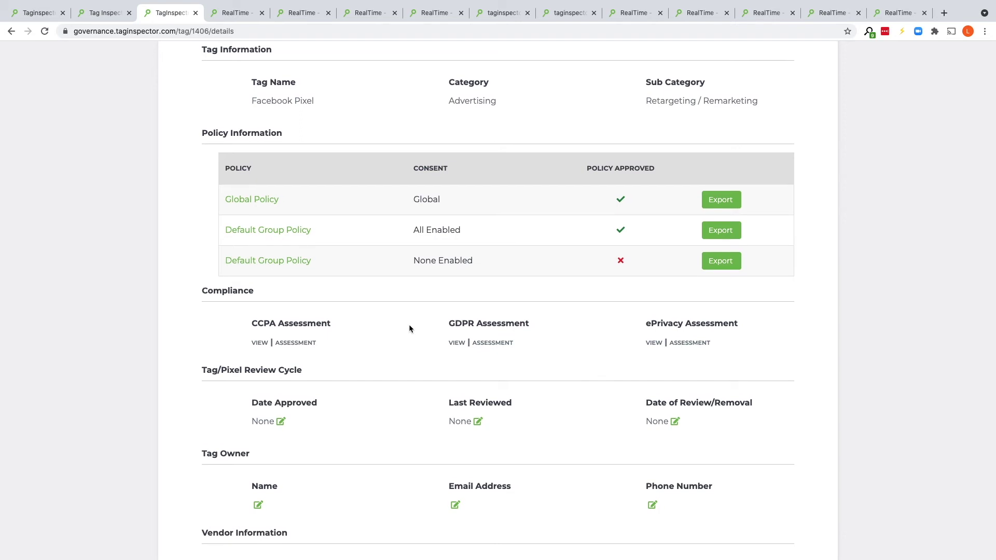
pyautogui.scroll(-2, 408, 328)
pyautogui.scroll(-1, 160, 268)
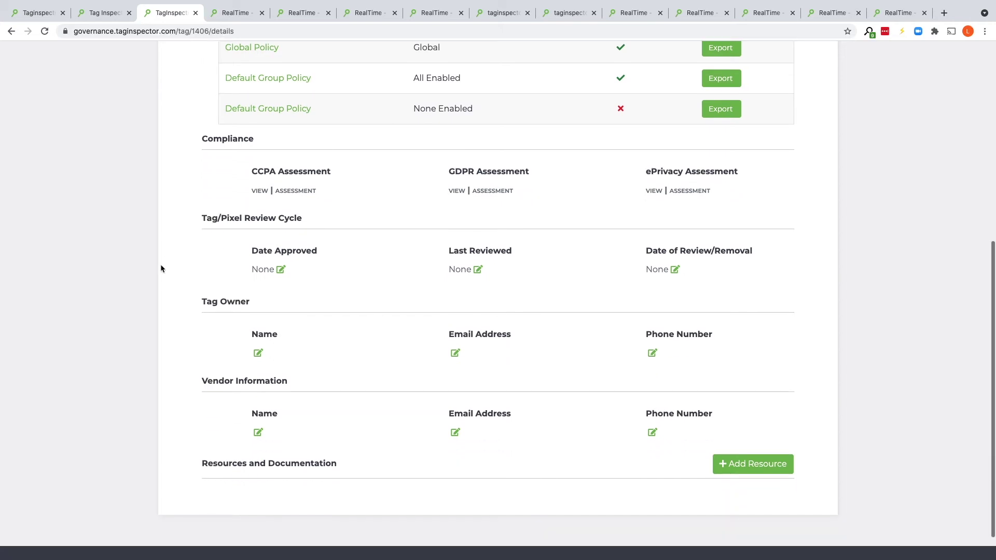
pyautogui.scroll(5, 161, 268)
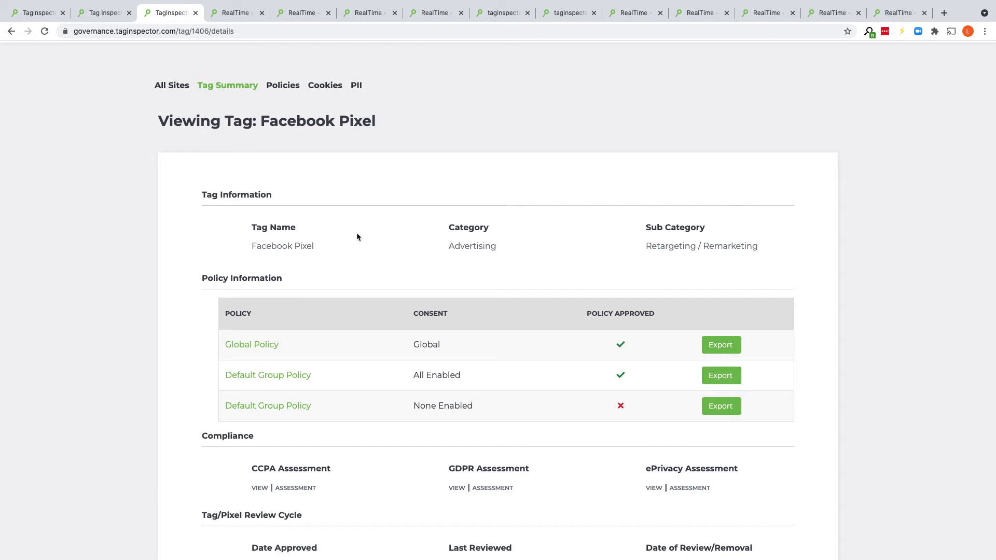
# Open the Global Policy from the governance policies and review its allowed tags
pyautogui.click(278, 87)
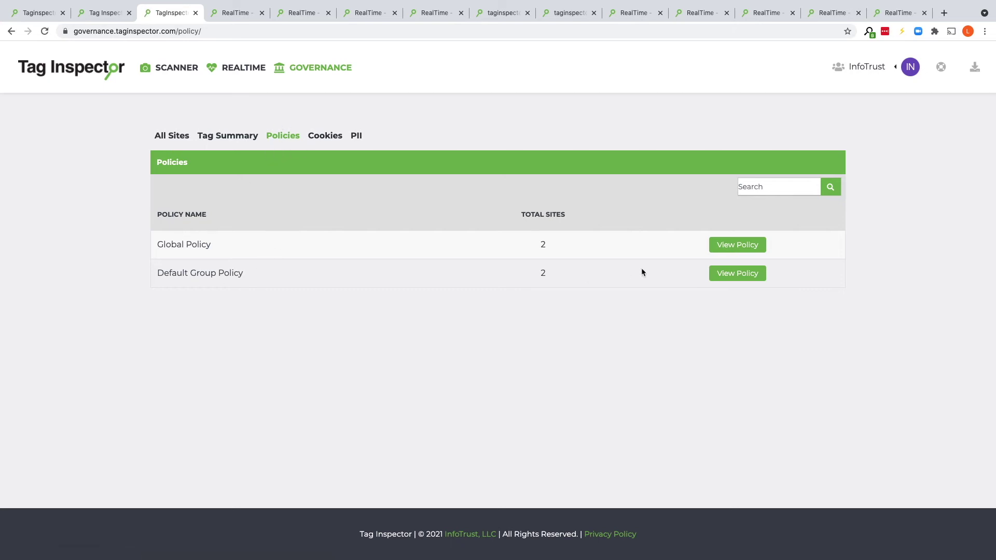
pyautogui.click(739, 249)
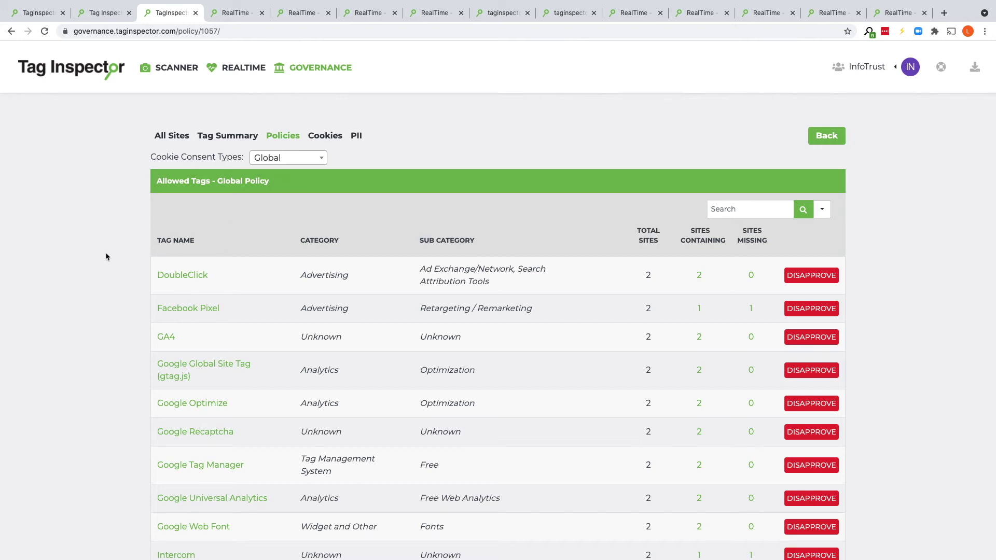
pyautogui.scroll(-1, 125, 234)
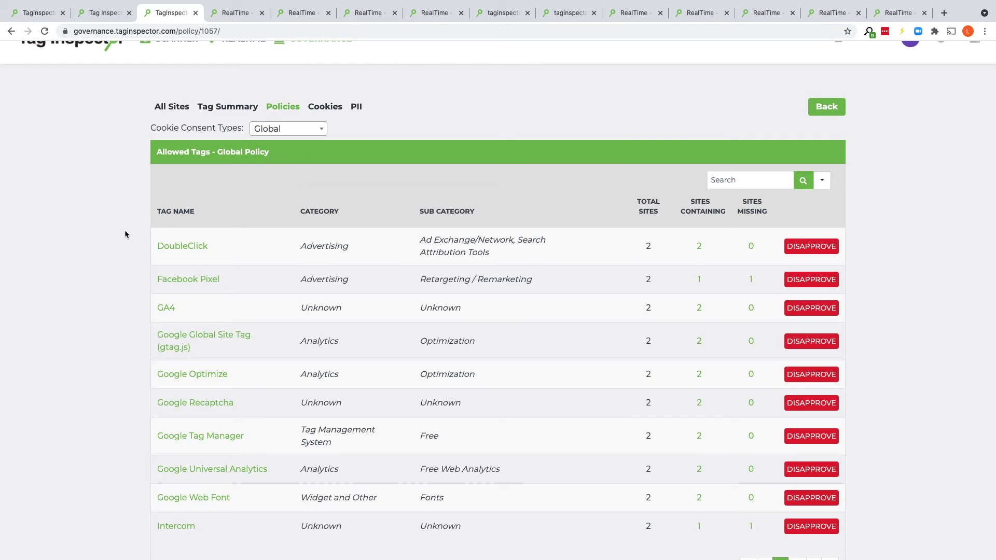
# Examine the Global Policy's not allowed tags and the option to approve them
pyautogui.scroll(-10, 124, 234)
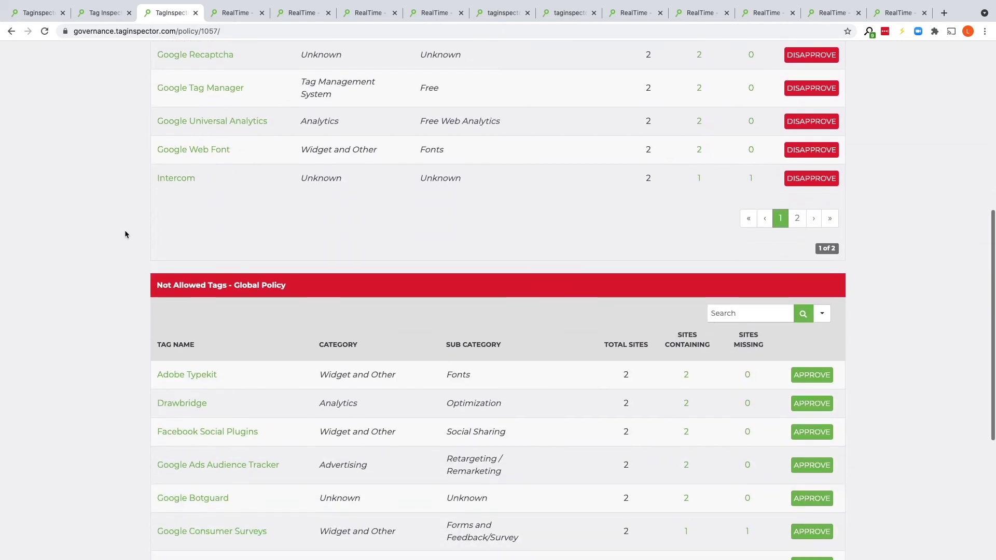
pyautogui.scroll(-3, 99, 252)
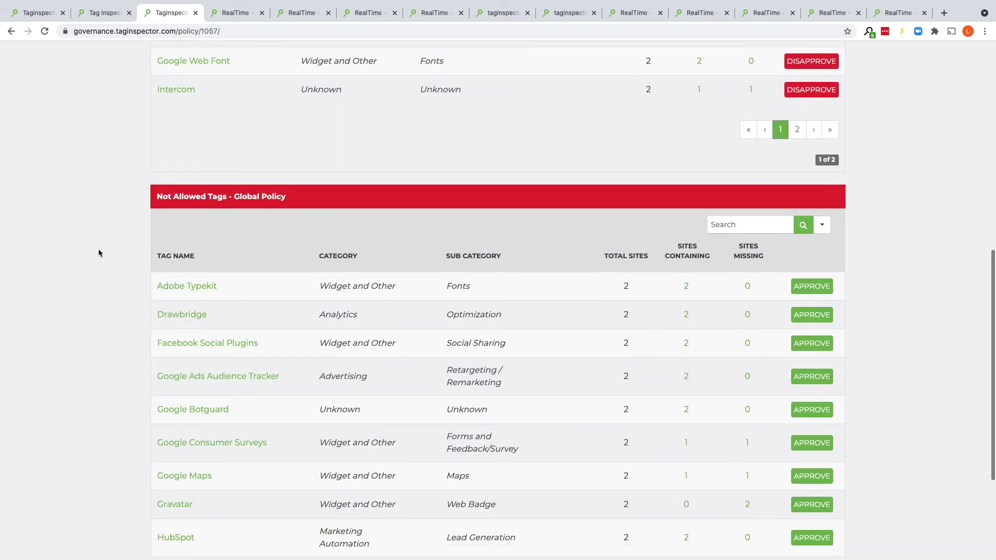
pyautogui.scroll(1, 98, 252)
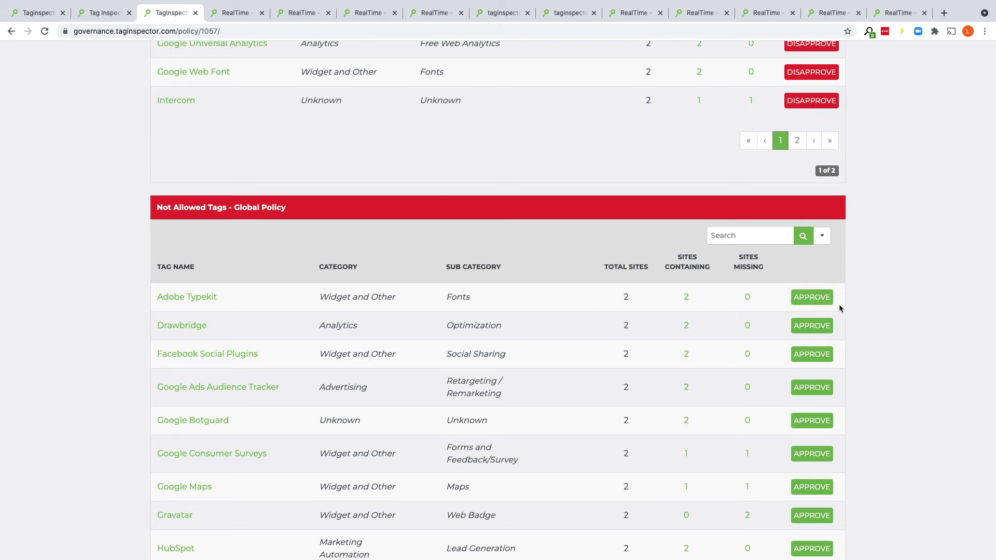
pyautogui.click(810, 299)
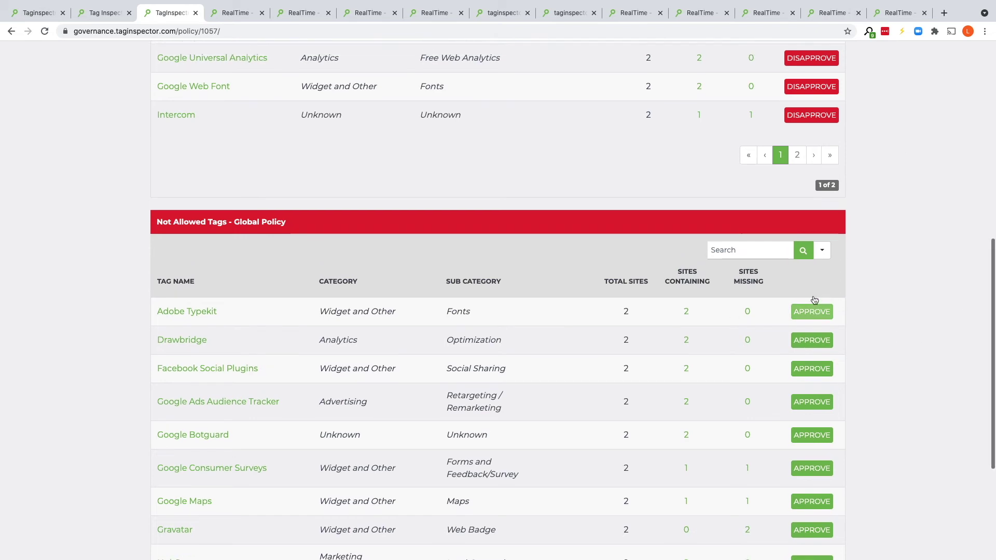
pyautogui.scroll(3, 481, 214)
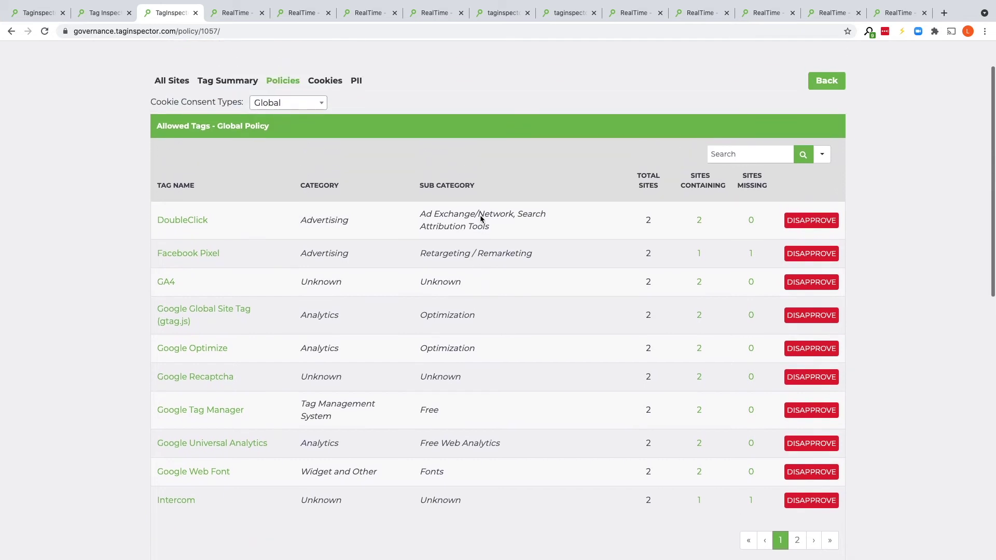
# Go back to the aggregate tag summary and review the tags' policy status under All Enabled consent
pyautogui.click(237, 137)
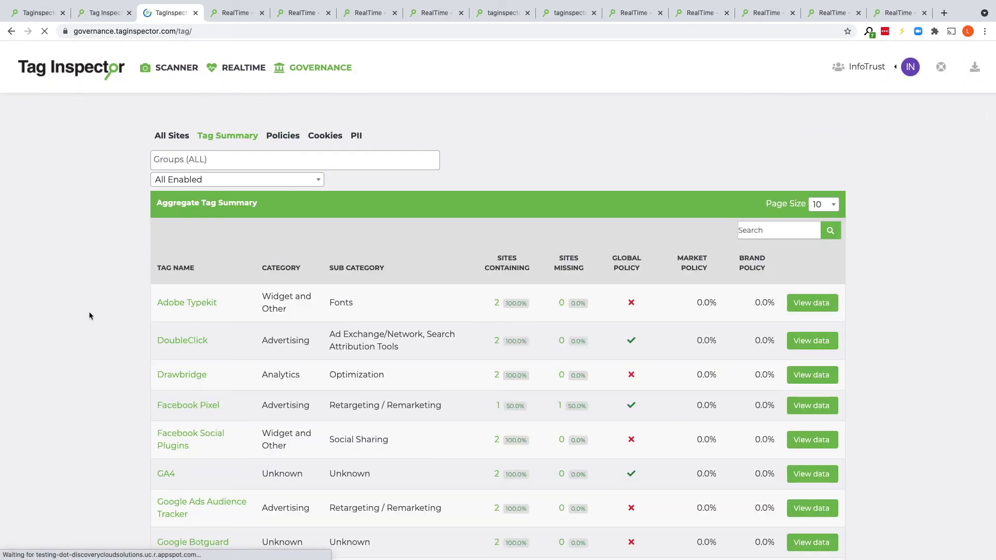
pyautogui.scroll(-1, 114, 342)
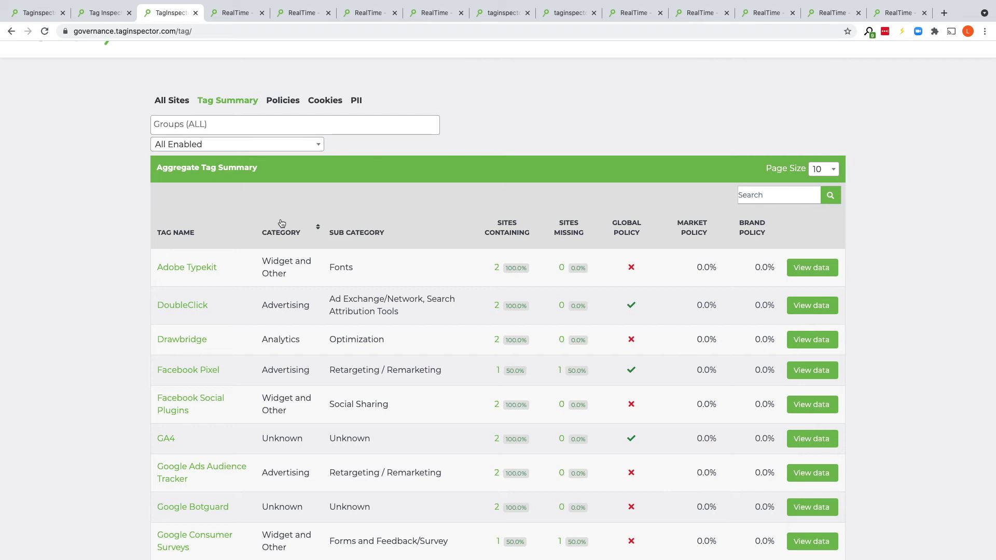
# Finish reviewing the aggregate tag summary and switch to the RealTime dashboard to view its Site Validation Overview
pyautogui.scroll(-1, 305, 229)
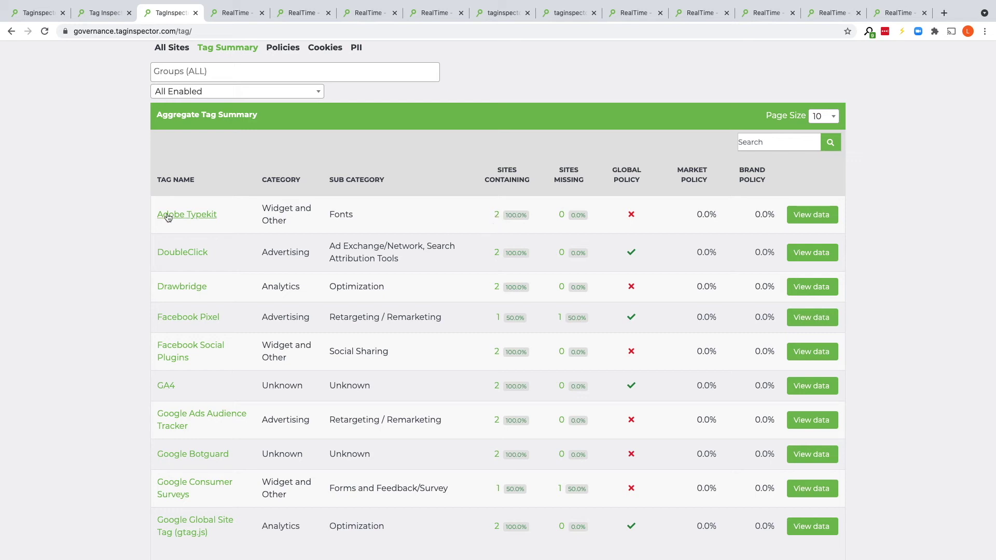
pyautogui.scroll(3, 99, 254)
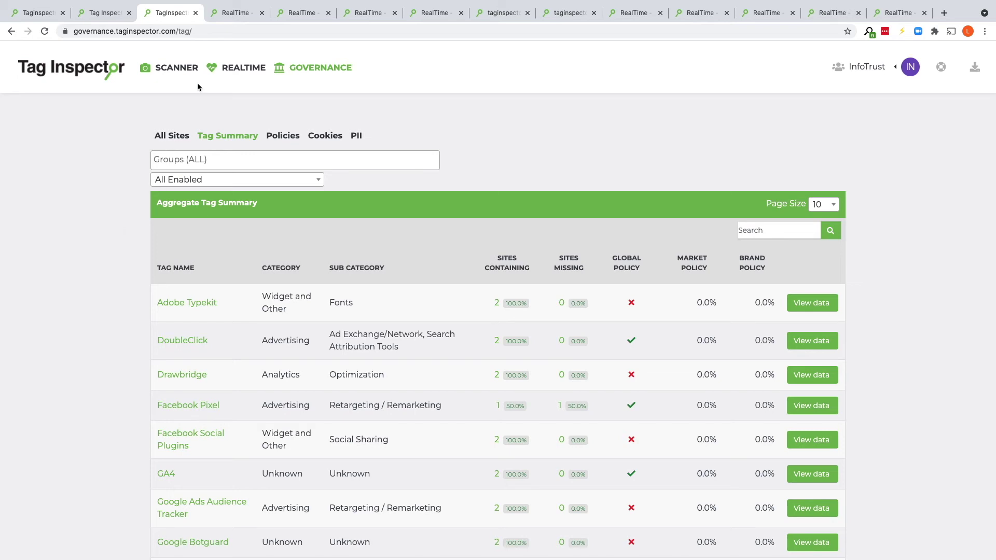
pyautogui.click(228, 12)
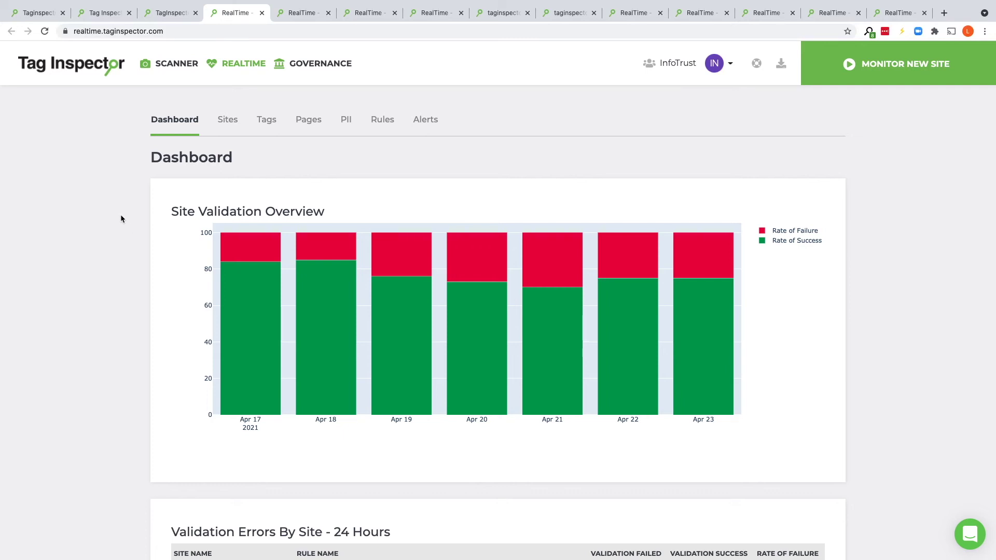
pyautogui.scroll(-1, 120, 215)
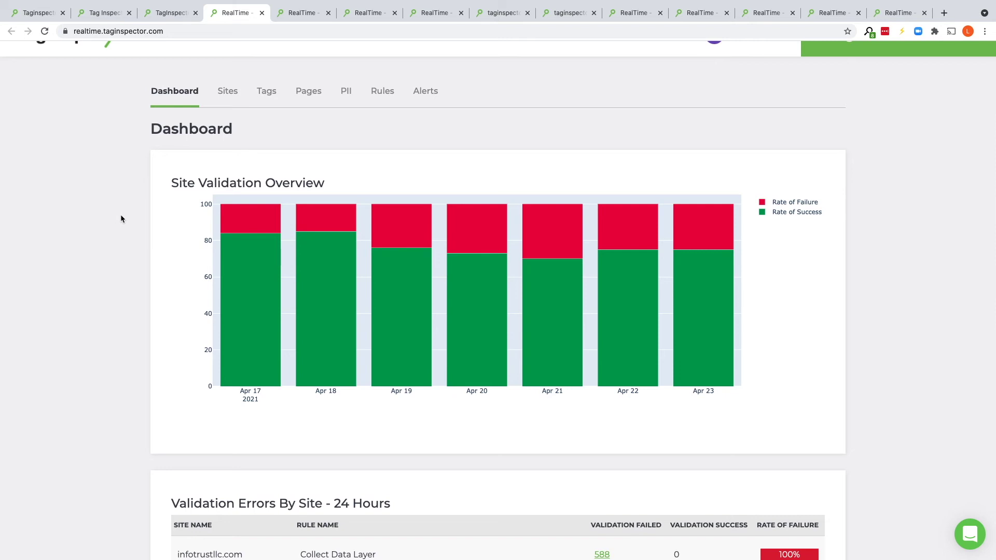
pyautogui.scroll(1, 120, 218)
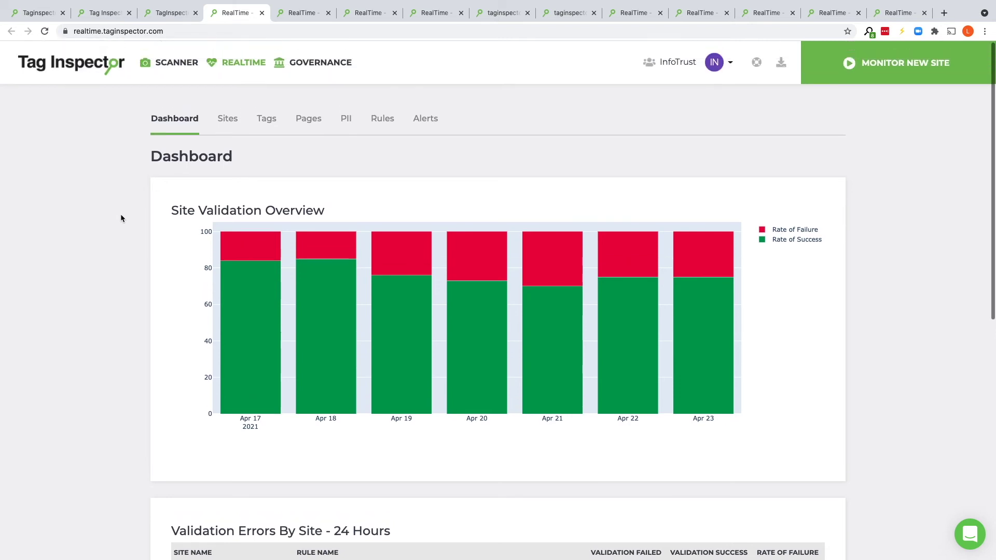
# Open the RealTime Tags report for infotrustllc.com and review its tag coverage, latency and requests
pyautogui.click(301, 12)
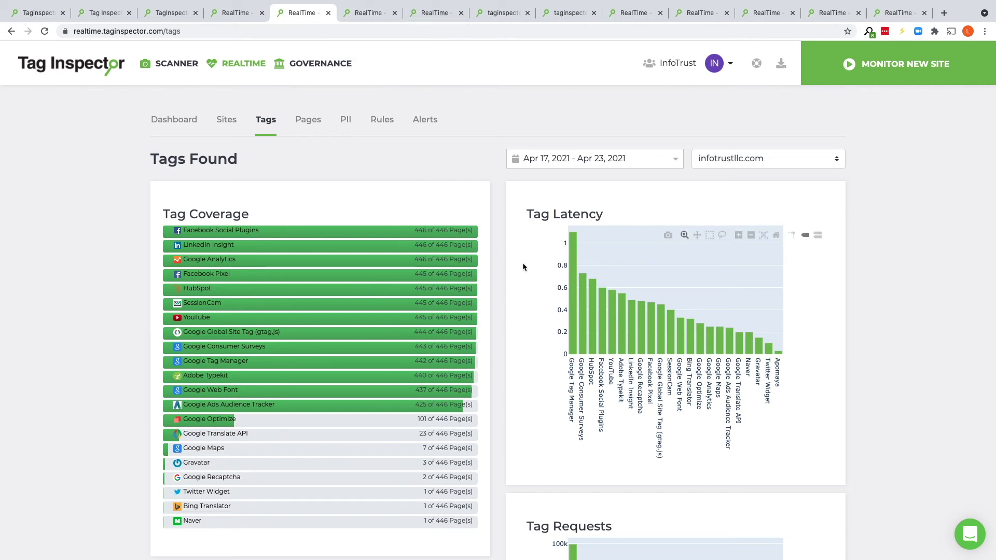
pyautogui.scroll(-2, 511, 257)
pyautogui.scroll(-2, 511, 258)
pyautogui.scroll(4, 511, 258)
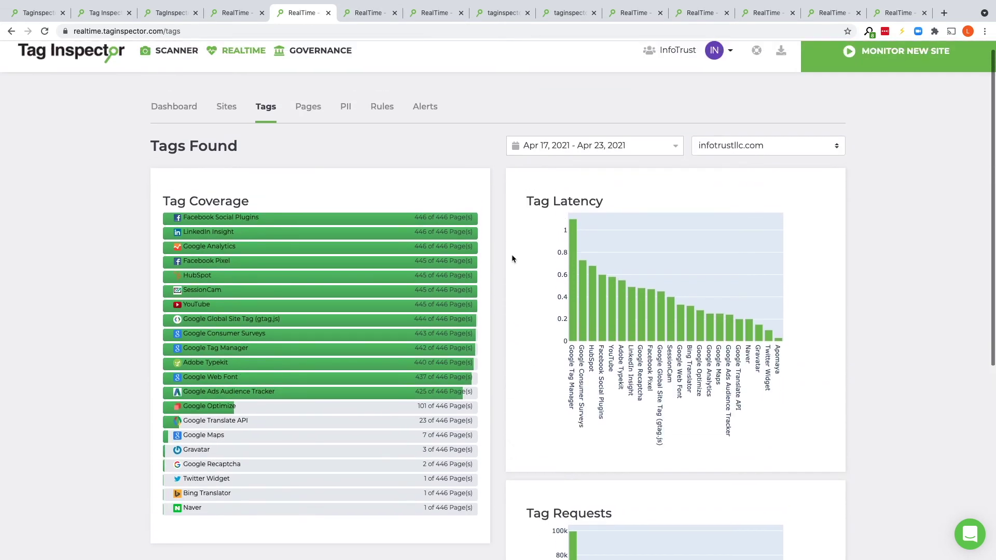
# Open the RealTime Pages report for infotrustllc.com and review the Site Info chart and page list
pyautogui.click(367, 13)
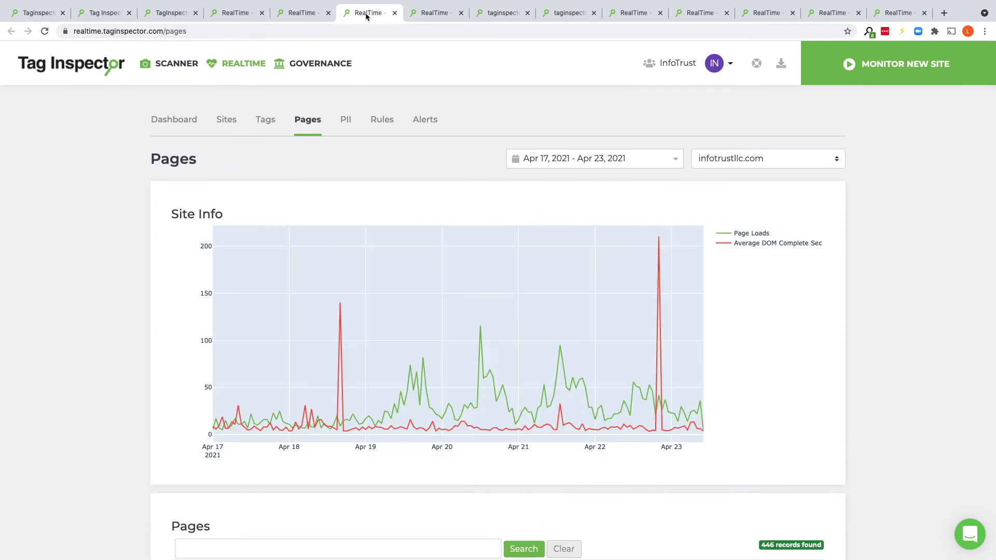
pyautogui.scroll(-4, 87, 248)
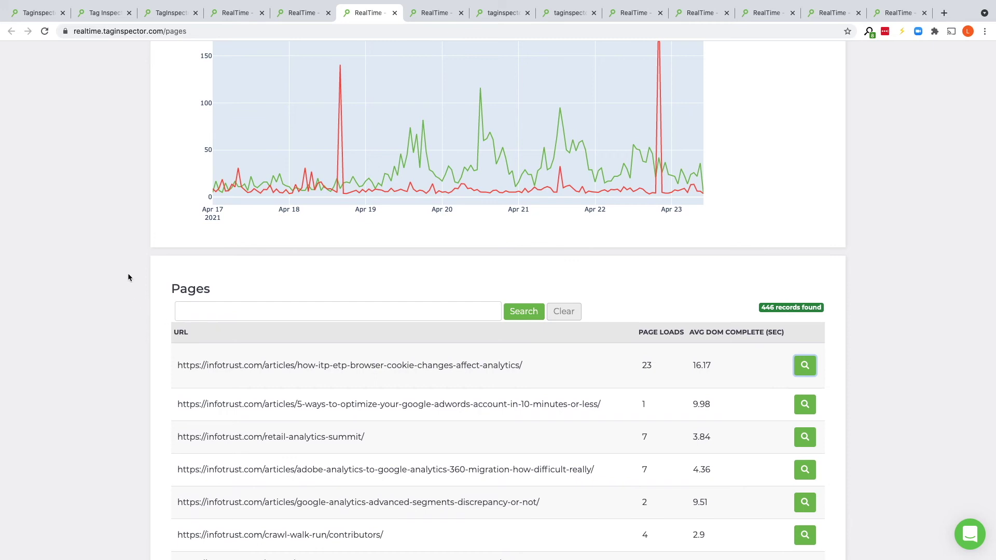
pyautogui.scroll(1, 128, 274)
pyautogui.scroll(4, 128, 276)
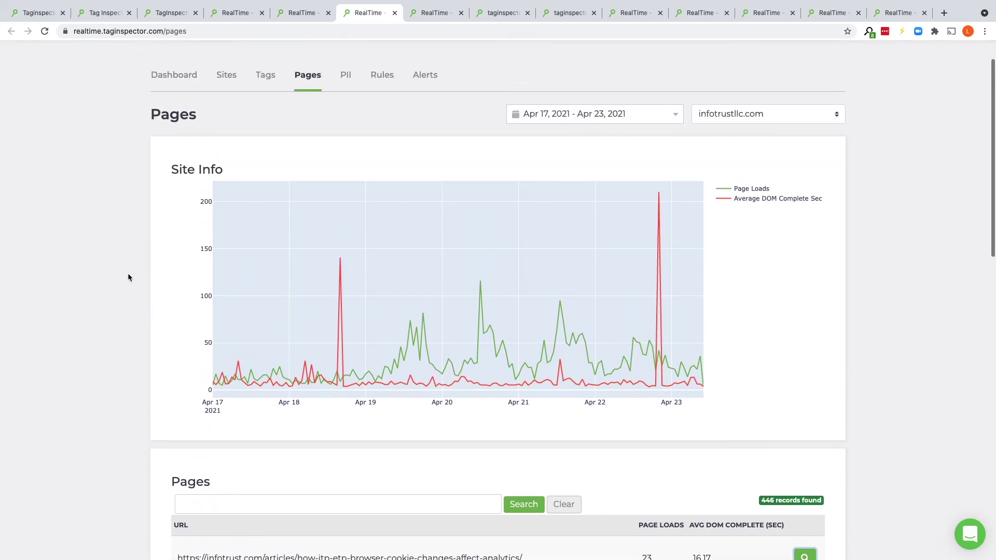
# View the page details of the how-itp-etp-browser-cookie-changes-affect-analytics article and examine its individual page loads
pyautogui.click(431, 14)
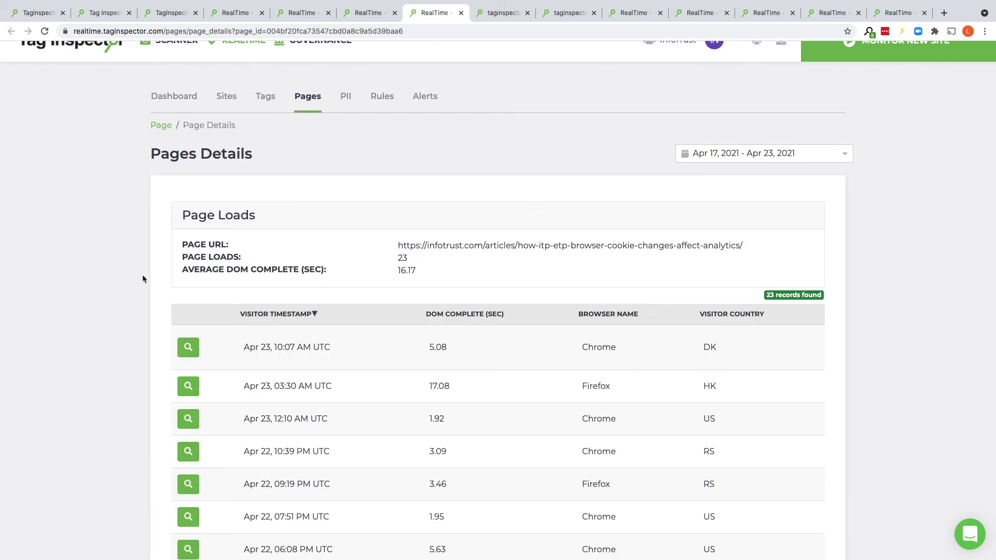
pyautogui.scroll(-3, 143, 278)
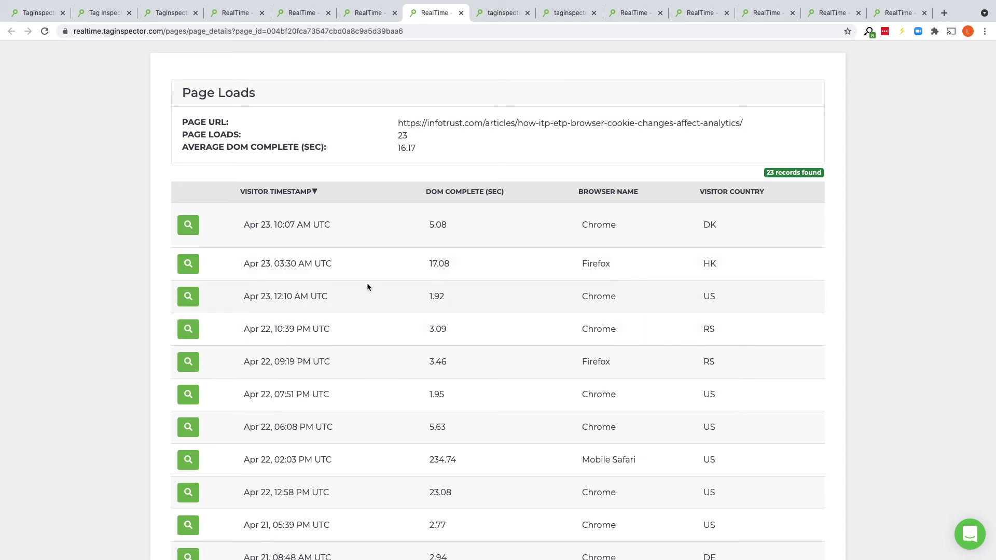
pyautogui.scroll(1, 156, 251)
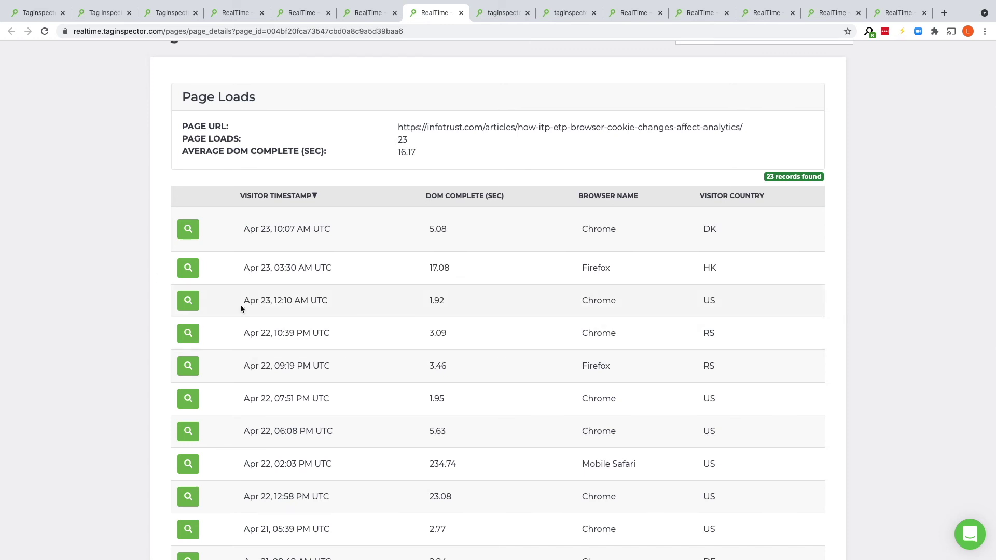
# Open the Apr 23, 12:10 AM UTC page load and examine the tags loaded on it down to the Google Analytics pageview request
pyautogui.click(501, 14)
pyautogui.scroll(-6, 132, 263)
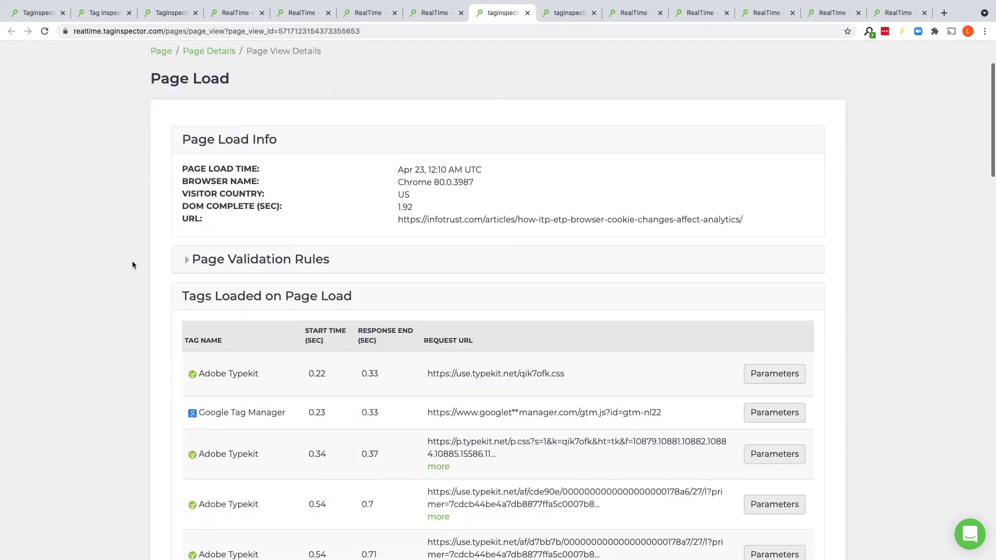
pyautogui.scroll(-1, 133, 262)
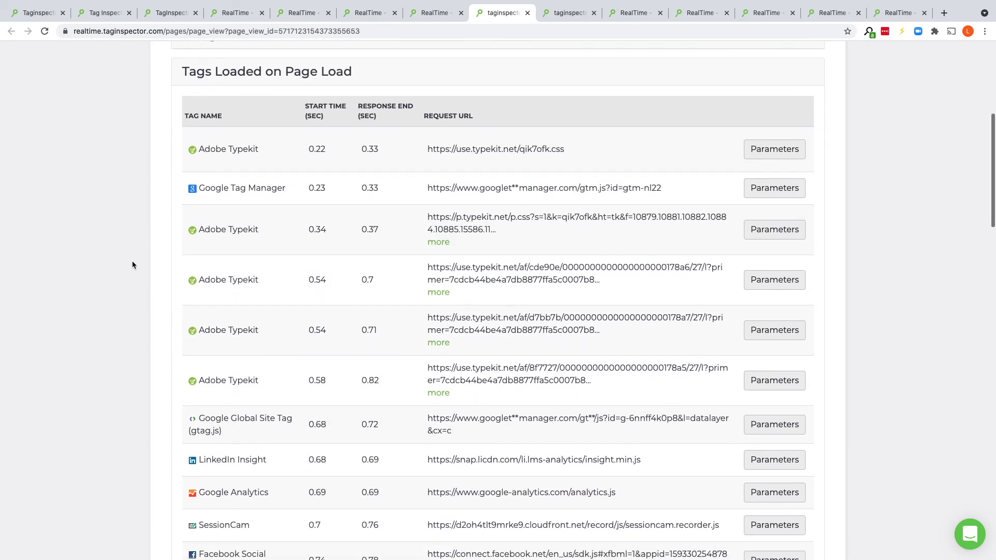
pyautogui.scroll(-2, 157, 262)
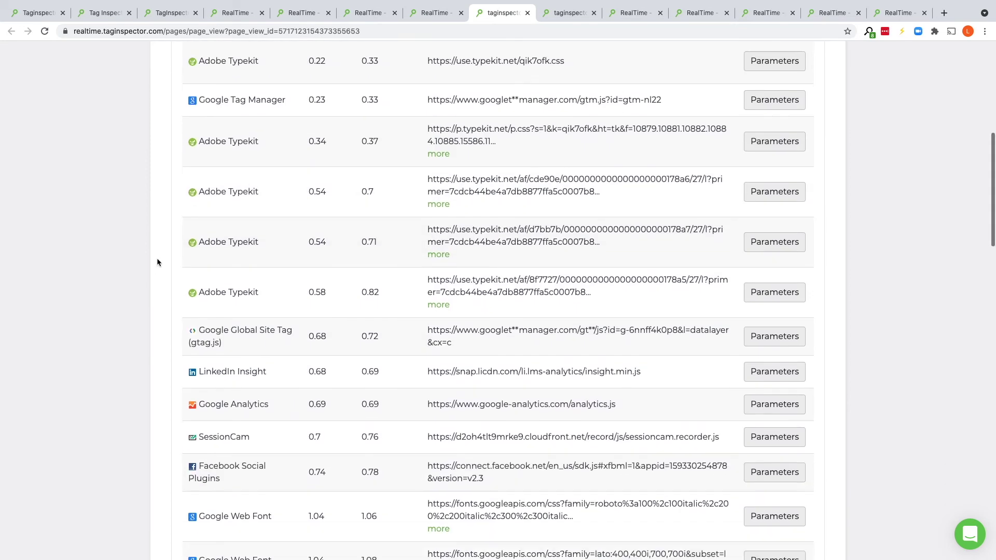
pyautogui.scroll(-3, 557, 272)
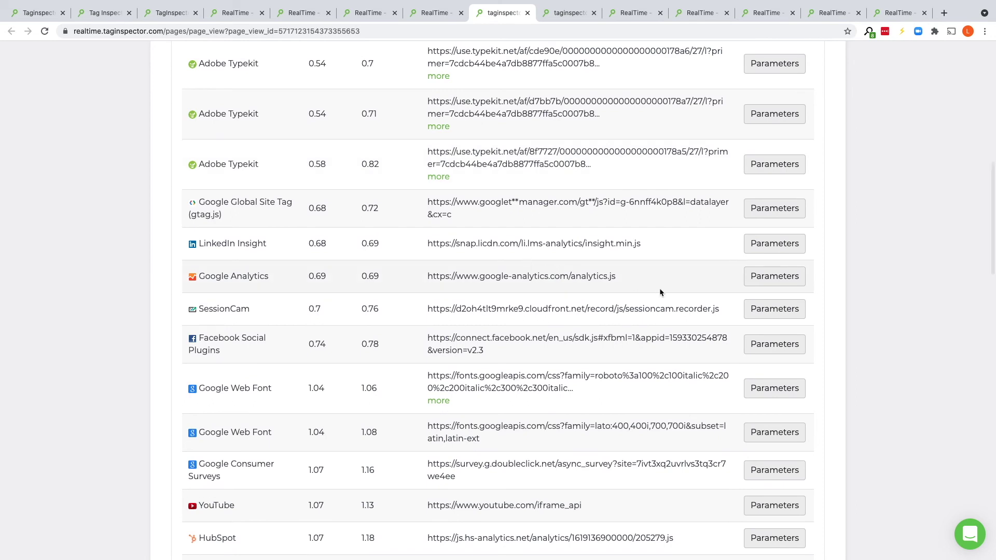
pyautogui.scroll(-3, 726, 280)
pyautogui.scroll(-3, 662, 322)
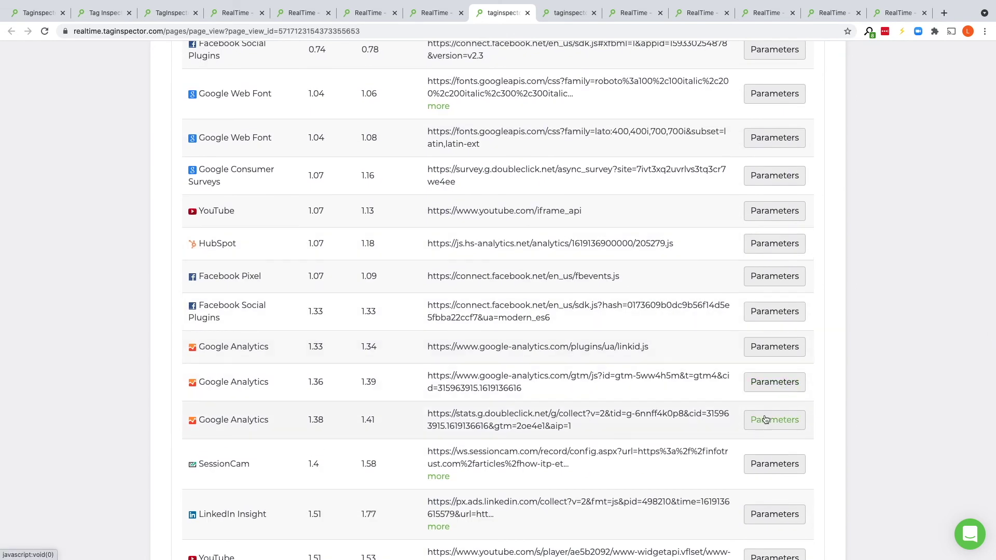
pyautogui.scroll(-6, 765, 417)
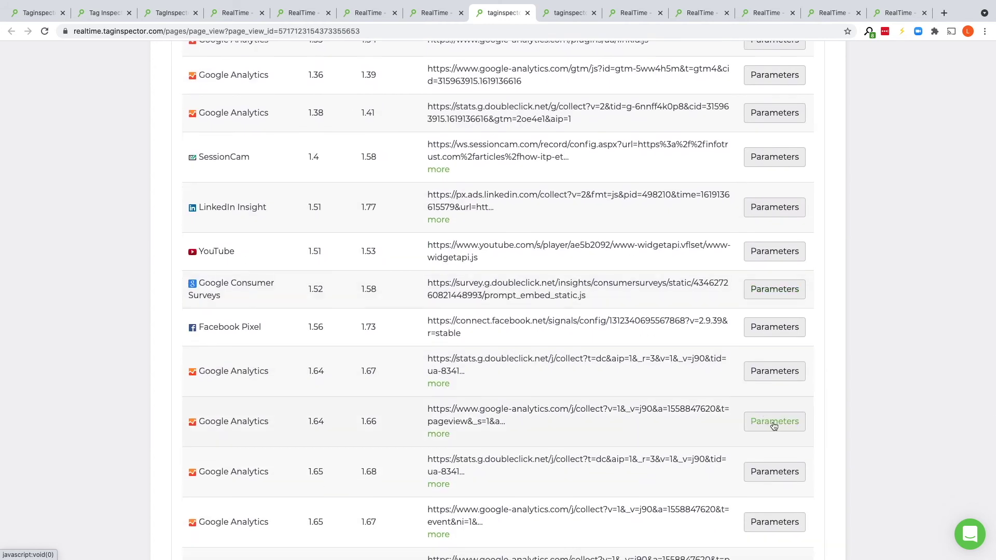
# Inspect the tag parameters of the Google Analytics pageview request and close them again
pyautogui.click(773, 422)
pyautogui.scroll(-3, 533, 235)
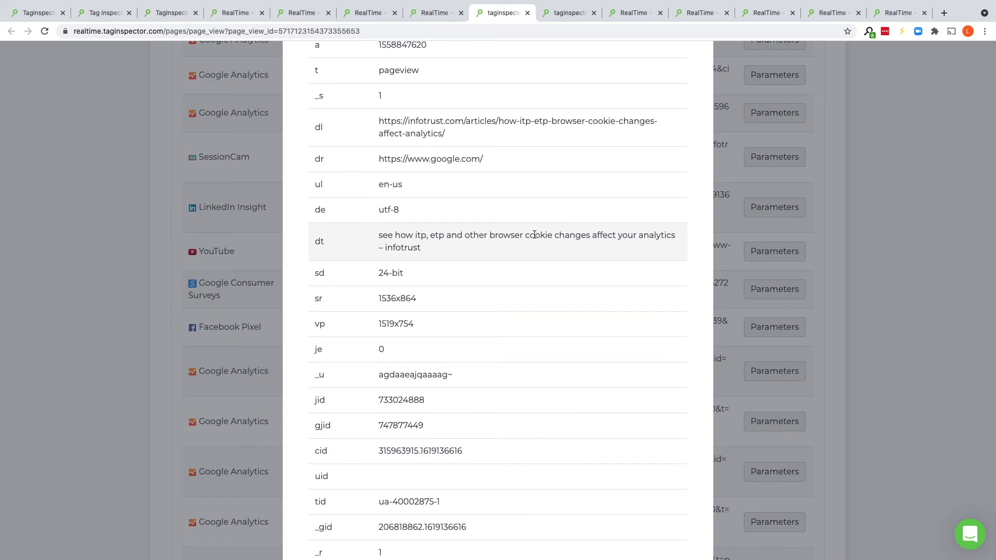
pyautogui.scroll(5, 446, 164)
pyautogui.click(700, 71)
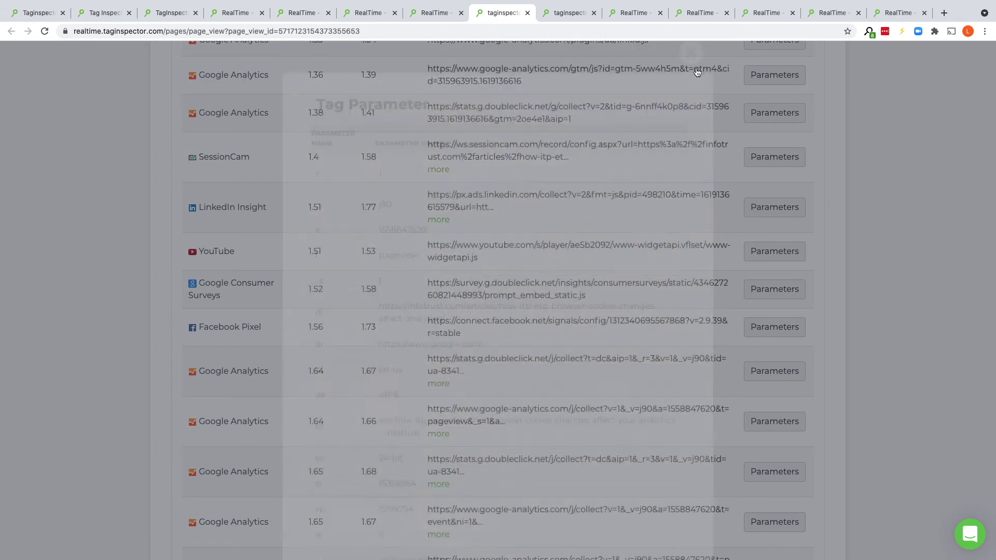
# Expand the page load's Page Validation Rules and review the Data Layer Contains 'ecommerce' rule
pyautogui.scroll(20, 132, 207)
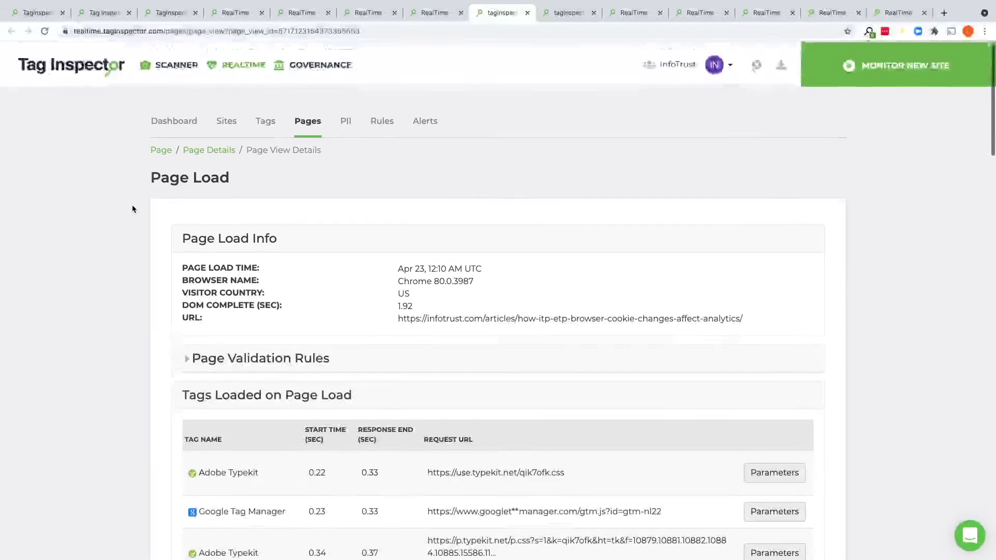
pyautogui.click(189, 358)
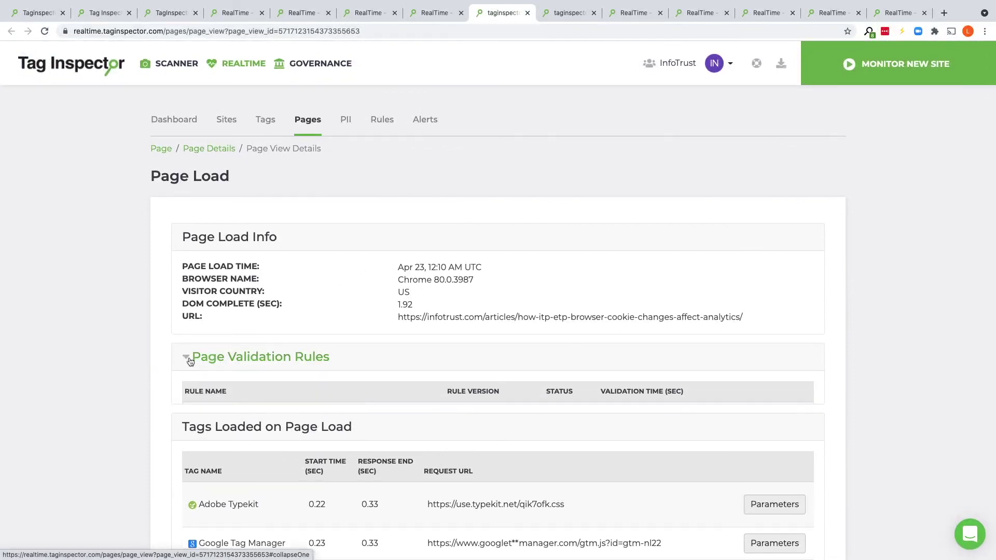
pyautogui.scroll(-2, 154, 346)
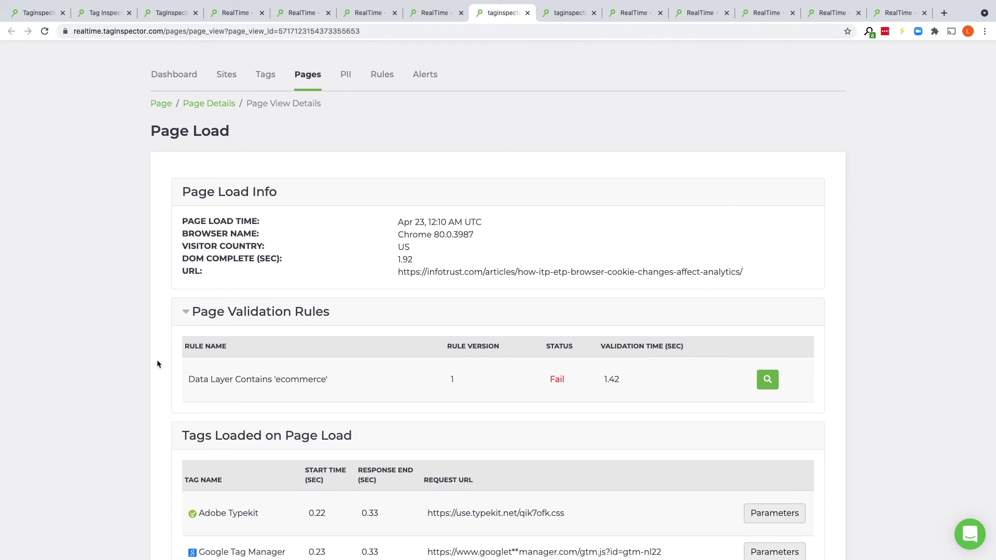
pyautogui.moveTo(220, 381)
pyautogui.scroll(2, 166, 311)
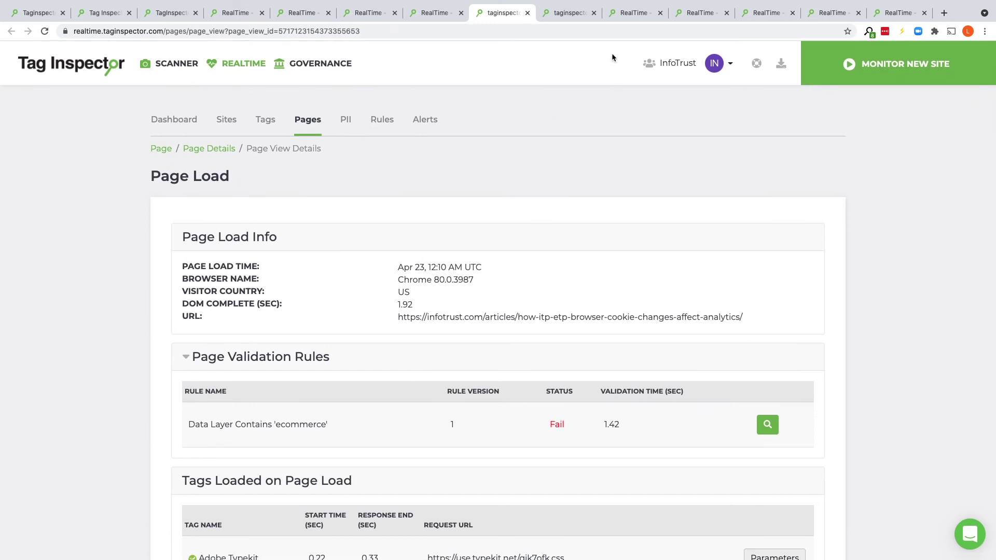
# View the ecommerce rule's details and examine its condition and the full dataLayer variable value
pyautogui.click(565, 14)
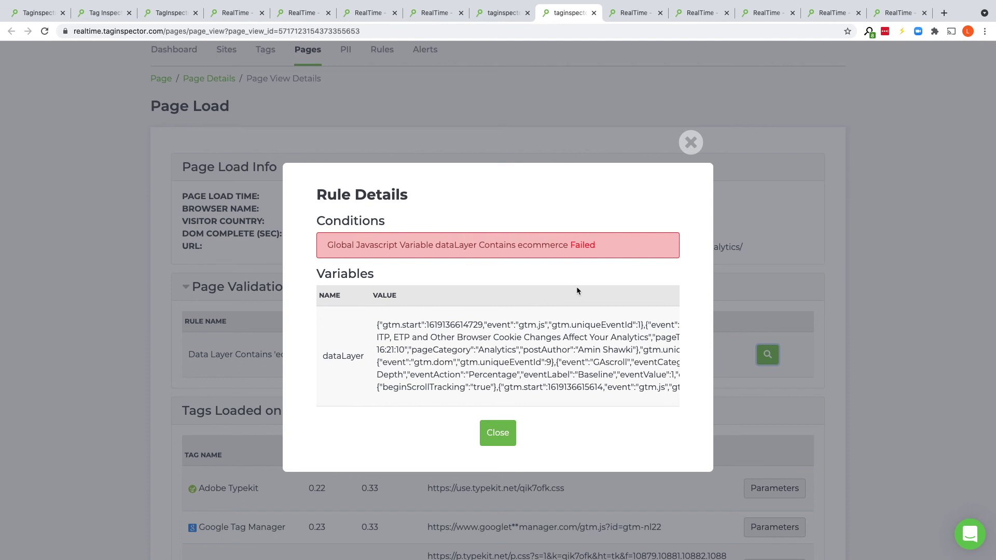
pyautogui.hscroll(2, 473, 358)
pyautogui.hscroll(-2, 473, 357)
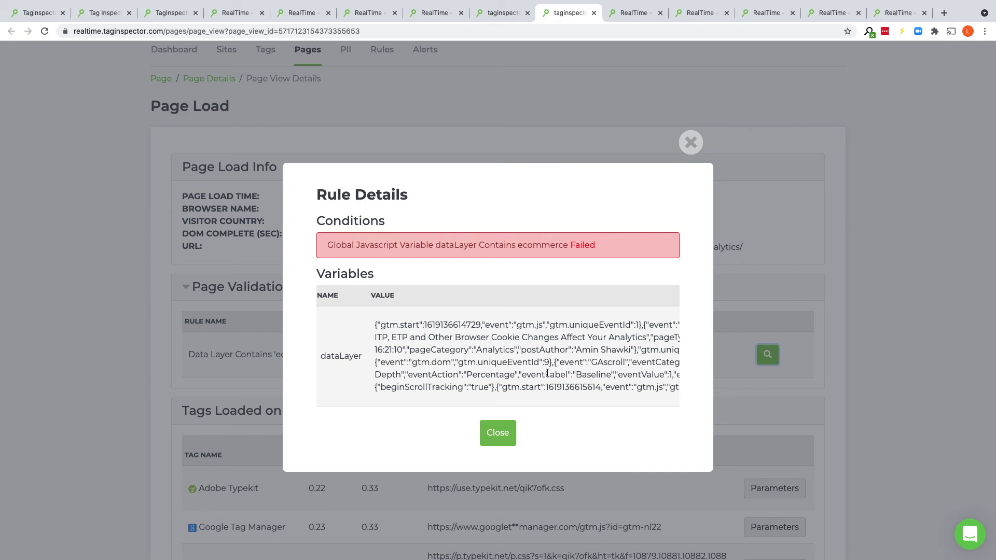
# Go from the infotrustllc.com rules list to the Create Rule form and review the match options of its Google Analytics tag request condition
pyautogui.click(629, 14)
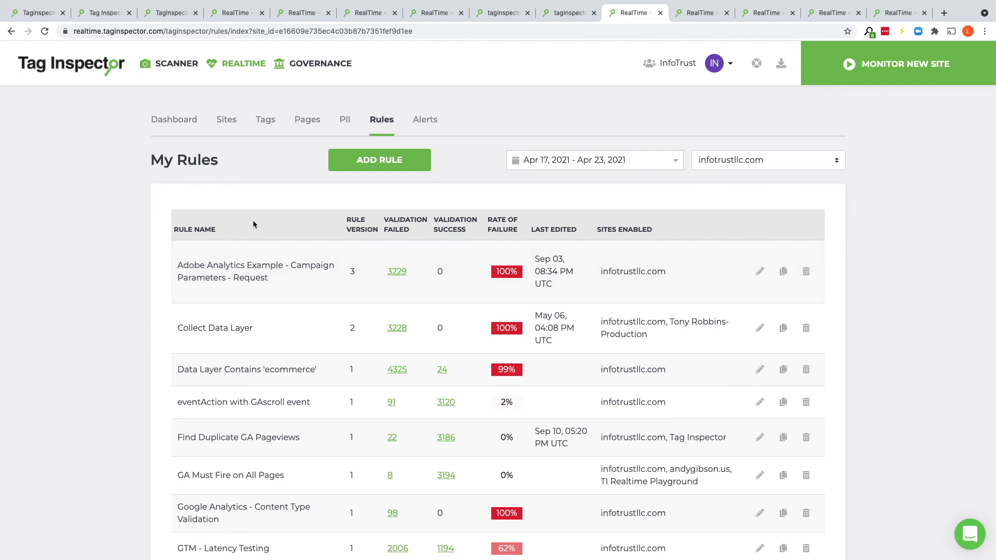
pyautogui.click(691, 14)
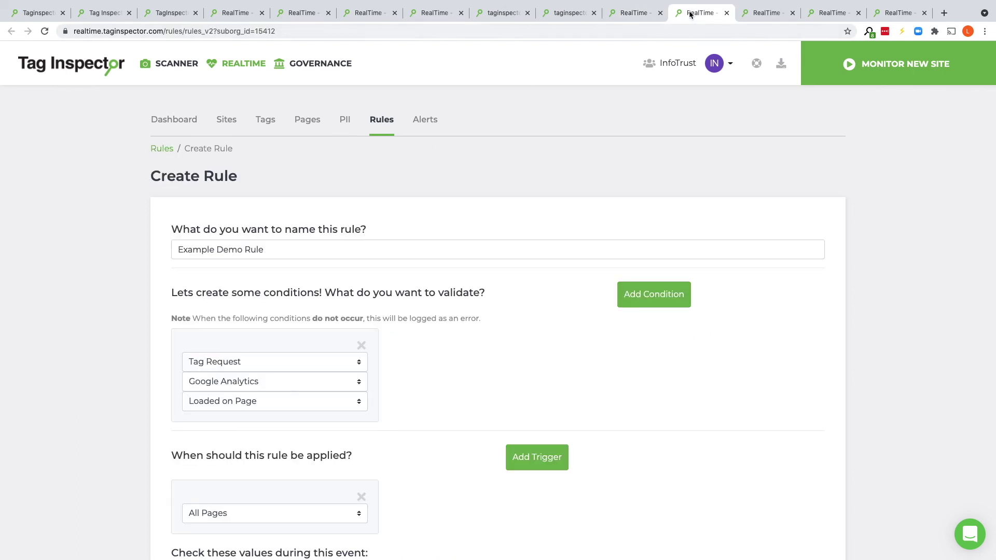
pyautogui.scroll(-3, 110, 267)
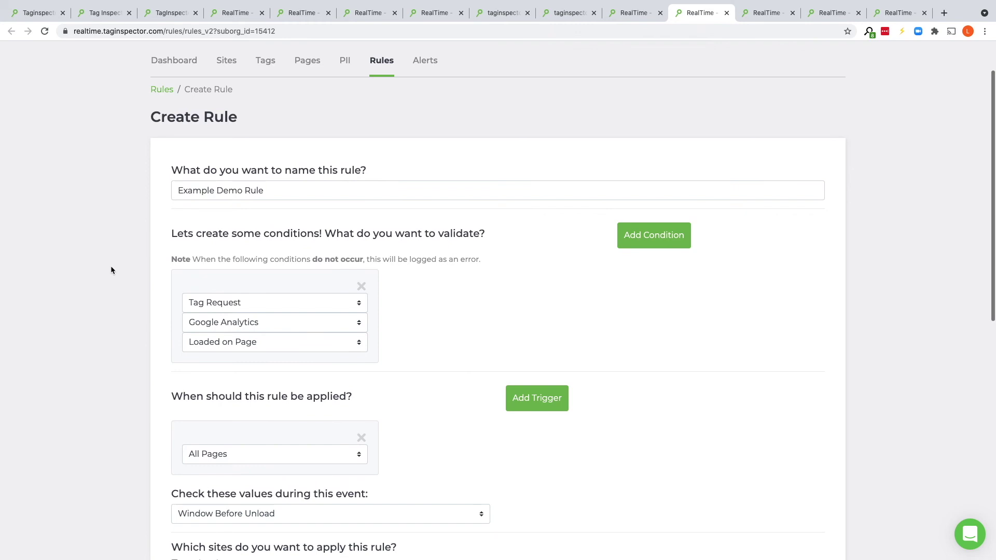
pyautogui.scroll(-1, 110, 270)
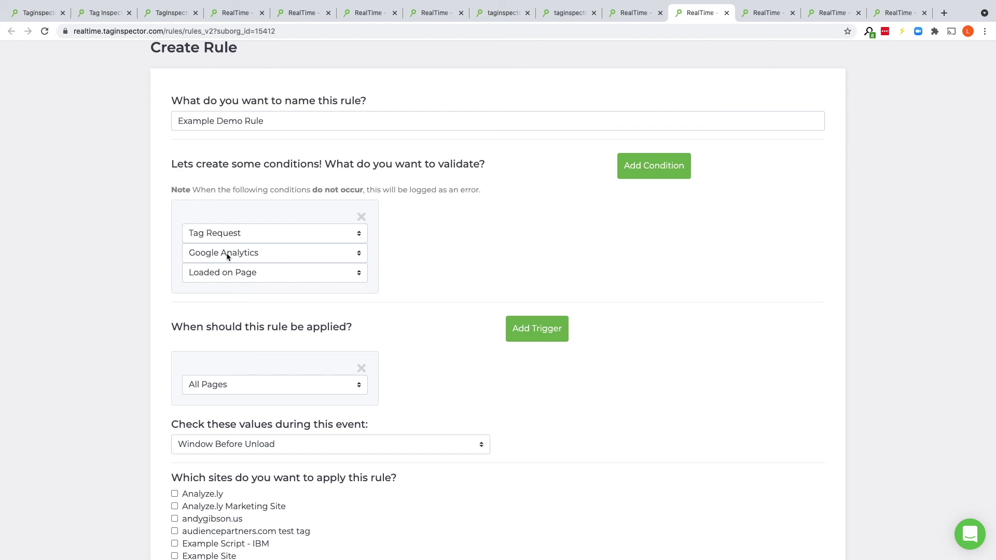
pyautogui.click(217, 273)
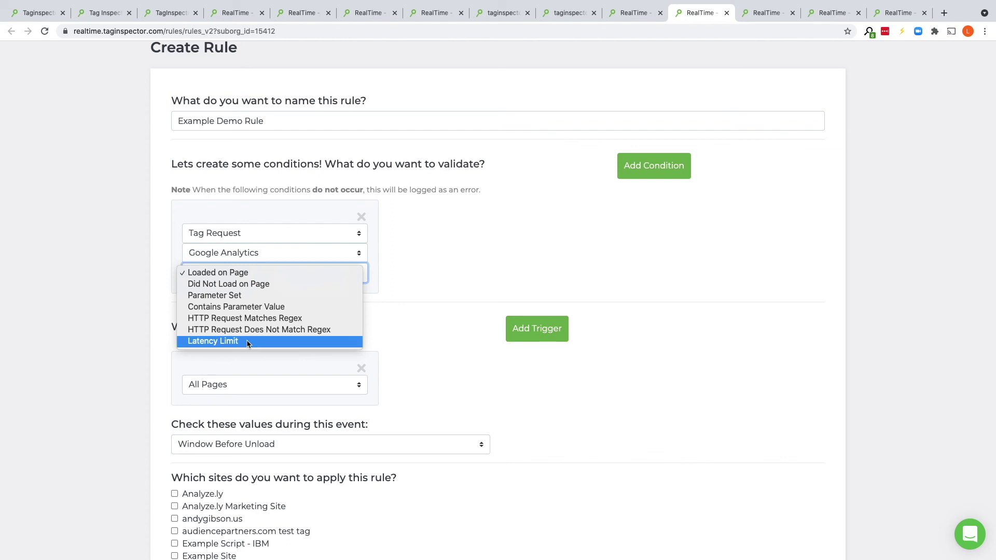
pyautogui.click(157, 286)
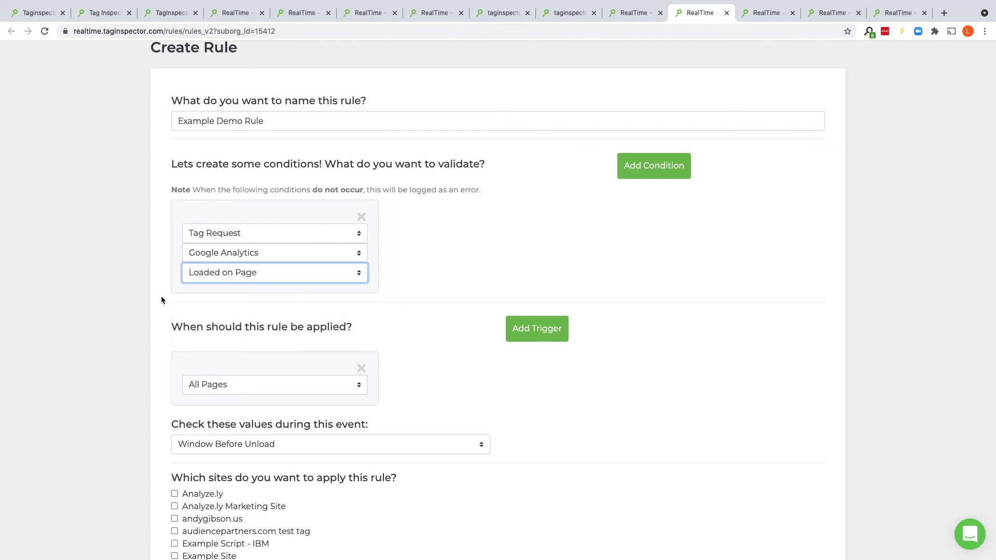
# Change the rule condition to the Global Javascript Variable dataLayer and review the options for when the rule should be applied
pyautogui.click(240, 234)
pyautogui.click(241, 248)
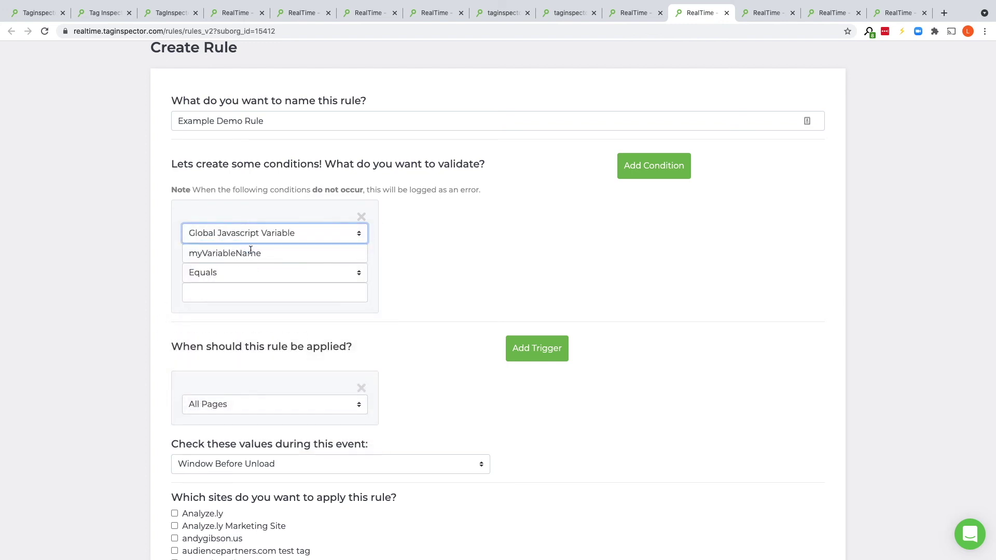
pyautogui.doubleClick(220, 254)
pyautogui.write('dat')
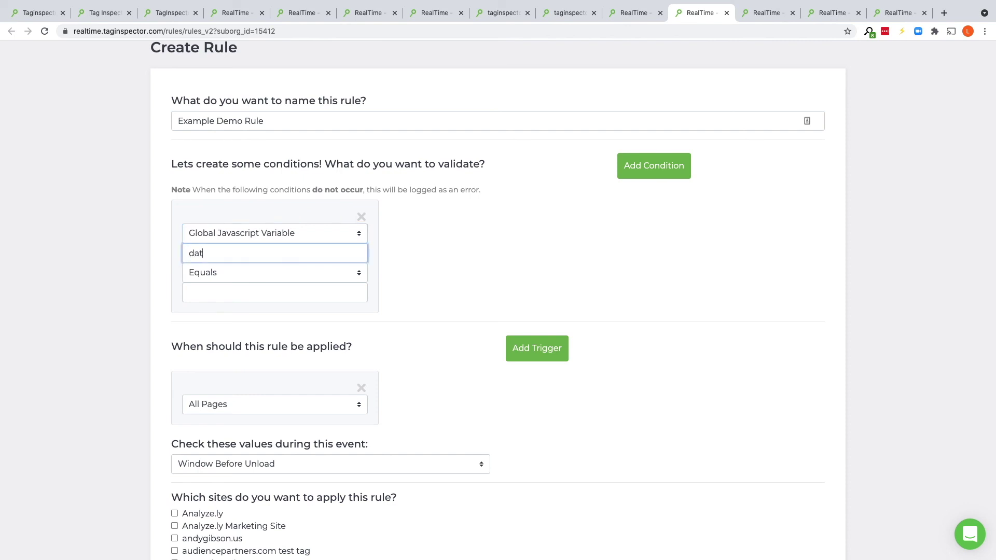
pyautogui.write('aLayer')
pyautogui.click(229, 293)
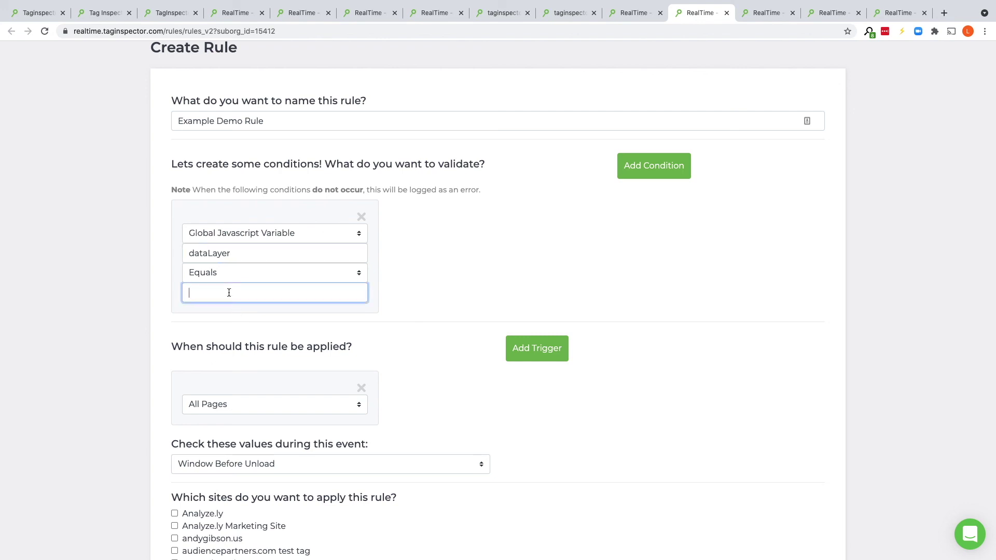
pyautogui.click(246, 404)
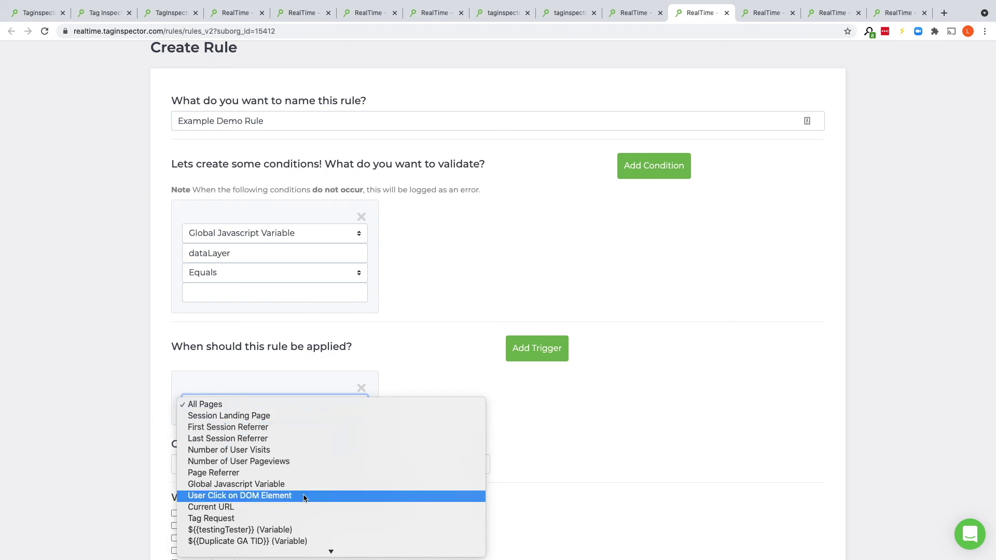
pyautogui.click(157, 322)
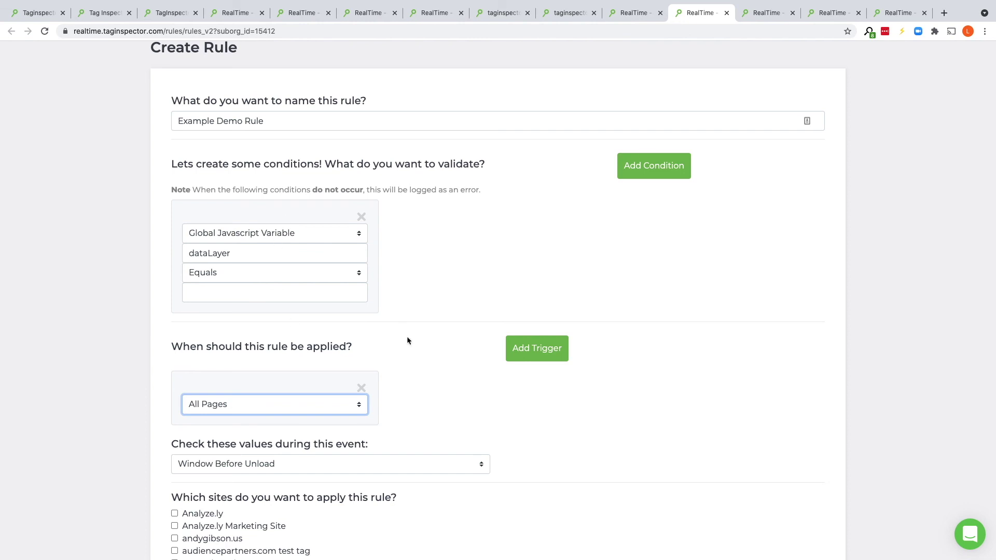
# Return to the infotrustllc.com rules list, view the Alerts overview, and review the General GA Check alert's settings
pyautogui.click(630, 14)
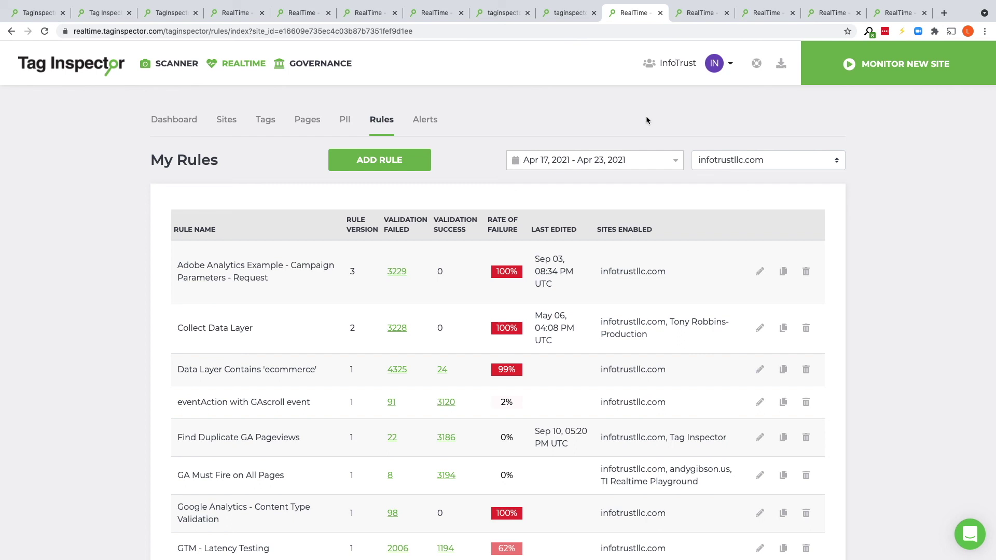
pyautogui.click(757, 14)
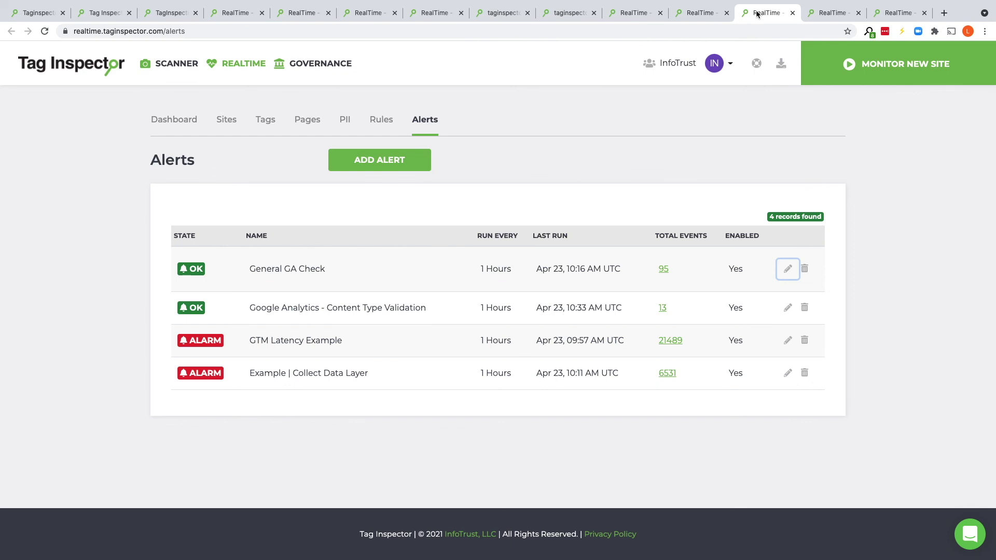
pyautogui.click(822, 16)
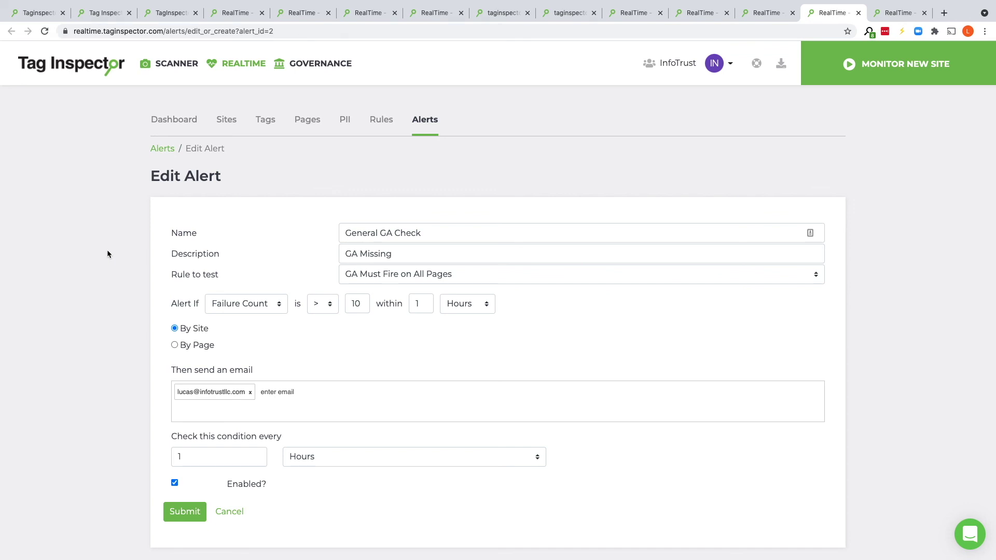
# Examine the PII report by tag for all sites, checking each tag's address, credit card, email, IP and phone columns, and return to the main dashboard
pyautogui.click(889, 14)
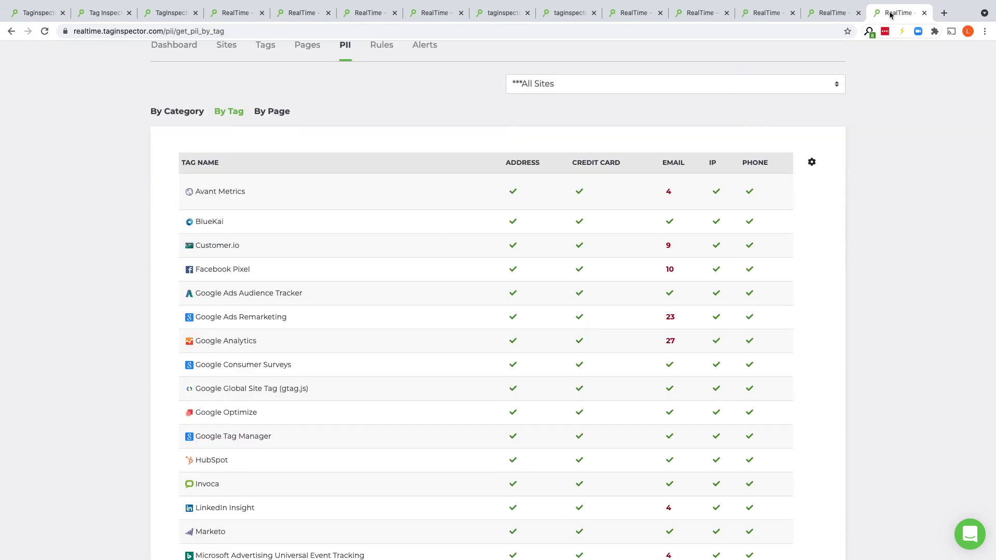
pyautogui.scroll(2, 83, 228)
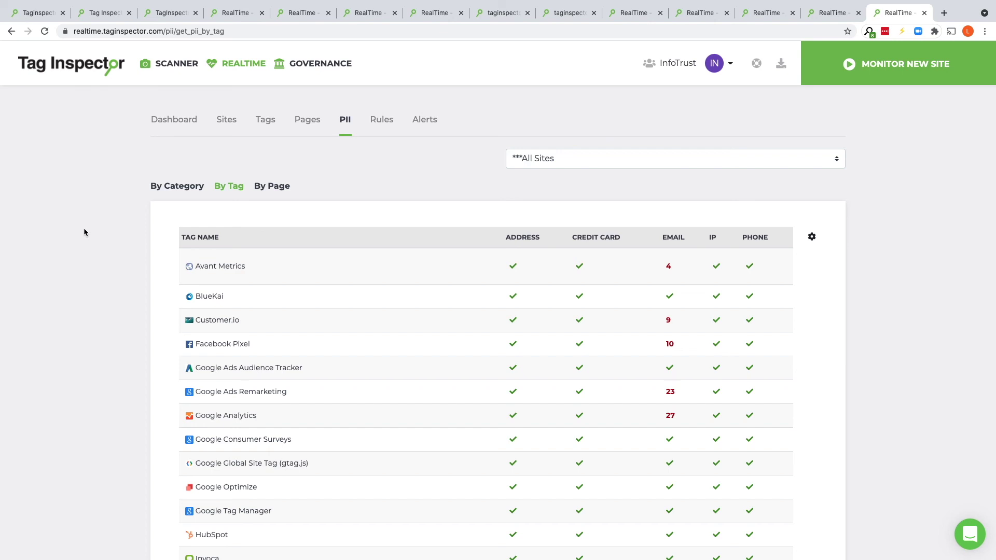
pyautogui.scroll(-3, 85, 232)
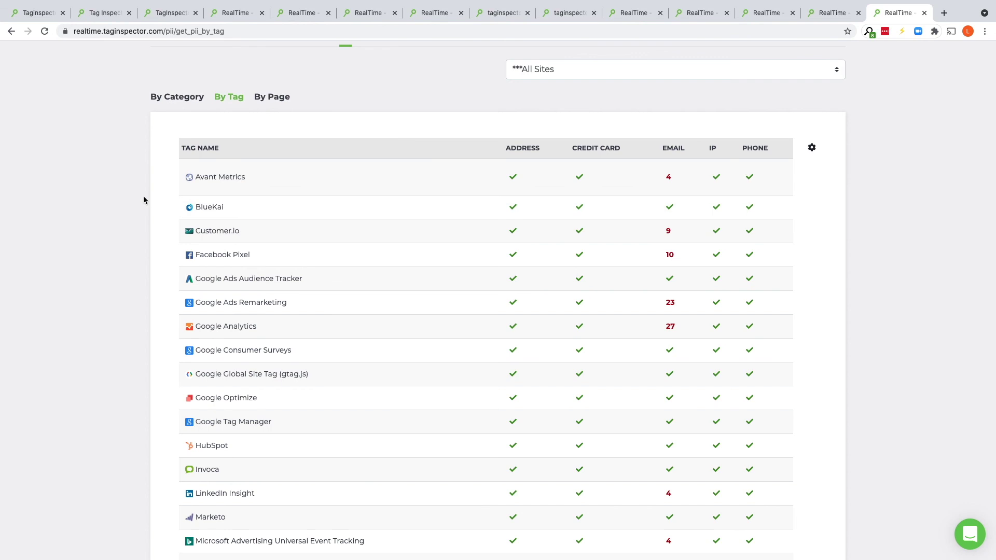
pyautogui.scroll(-1, 144, 199)
pyautogui.scroll(2, 144, 195)
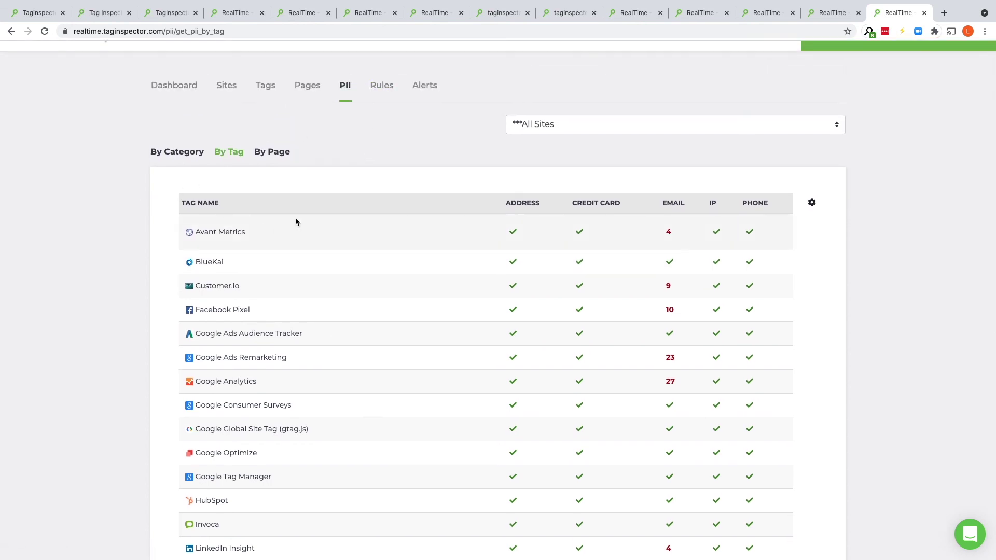
pyautogui.scroll(-3, 296, 222)
pyautogui.scroll(-4, 455, 314)
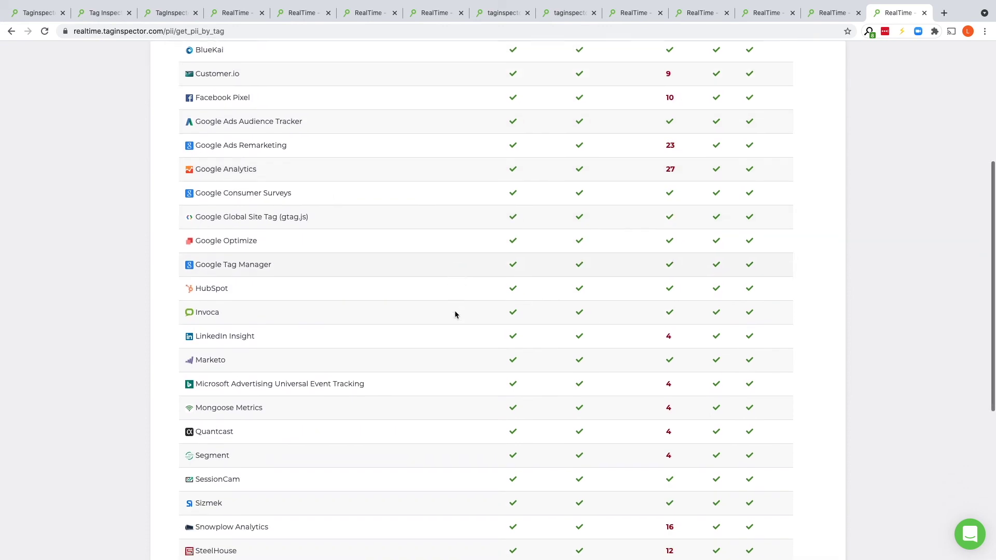
pyautogui.scroll(-3, 454, 314)
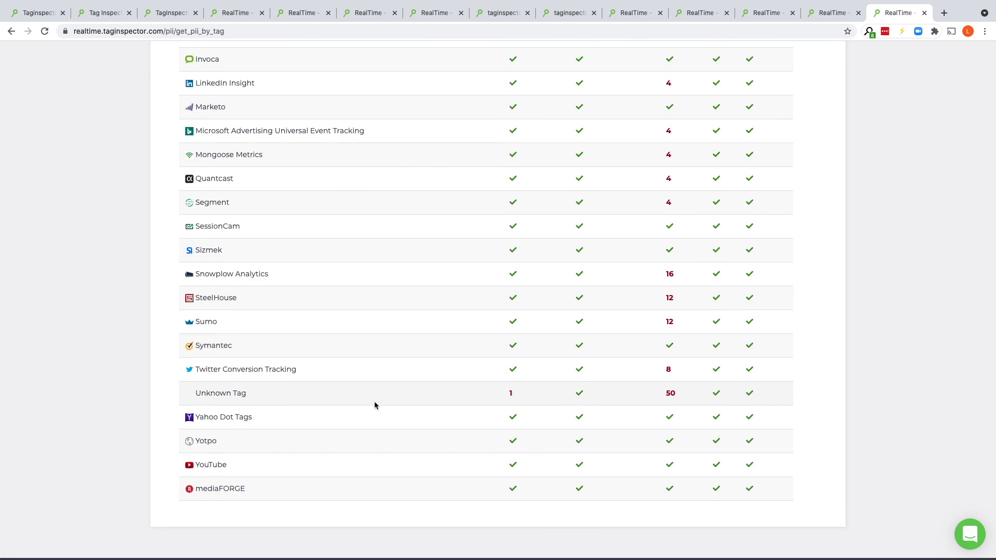
pyautogui.scroll(1, 540, 400)
pyautogui.scroll(6, 540, 400)
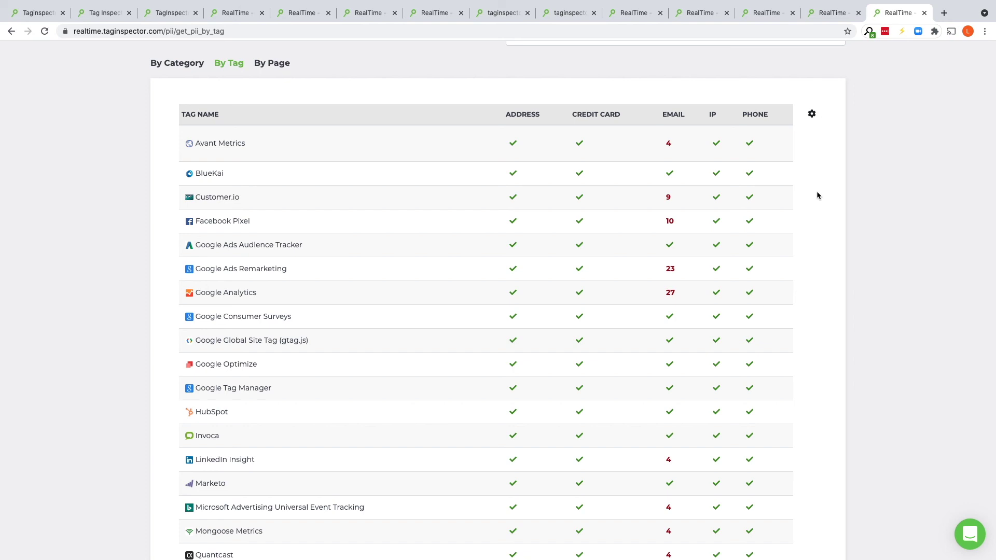
pyautogui.scroll(2, 817, 195)
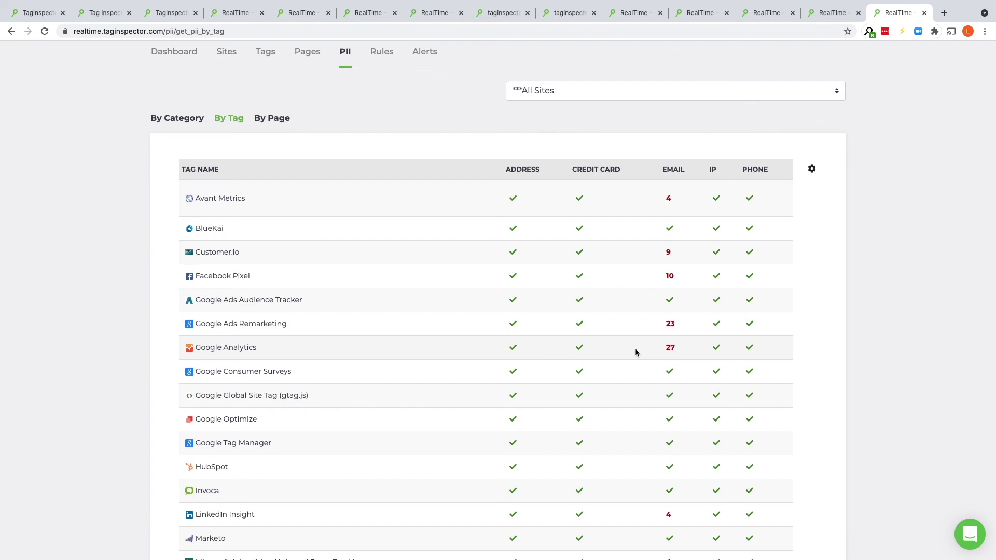
pyautogui.scroll(2, 636, 350)
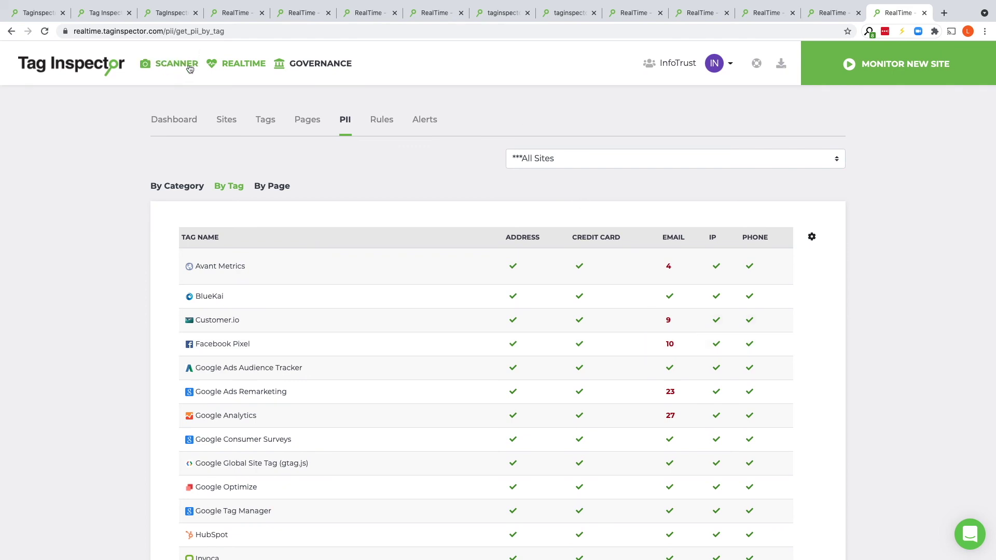
pyautogui.click(39, 16)
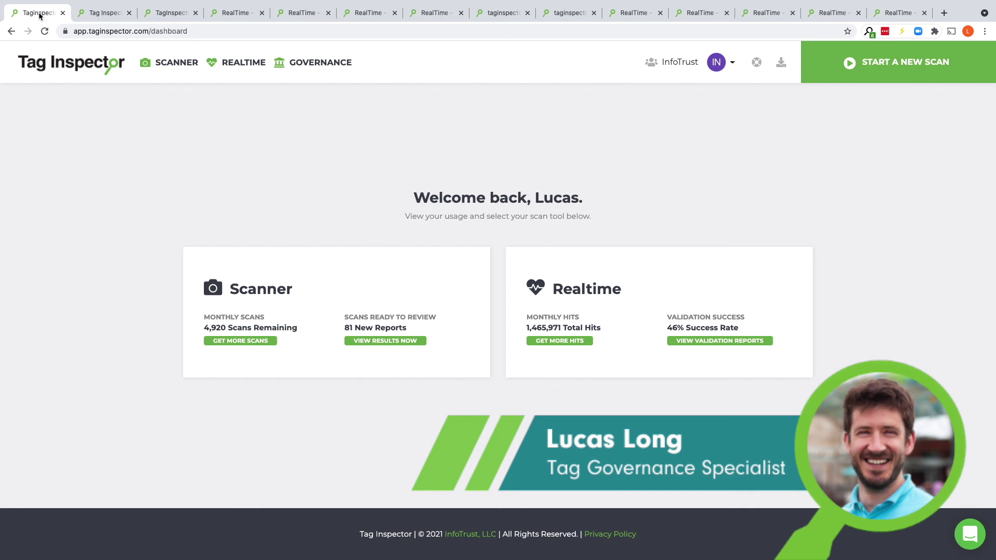